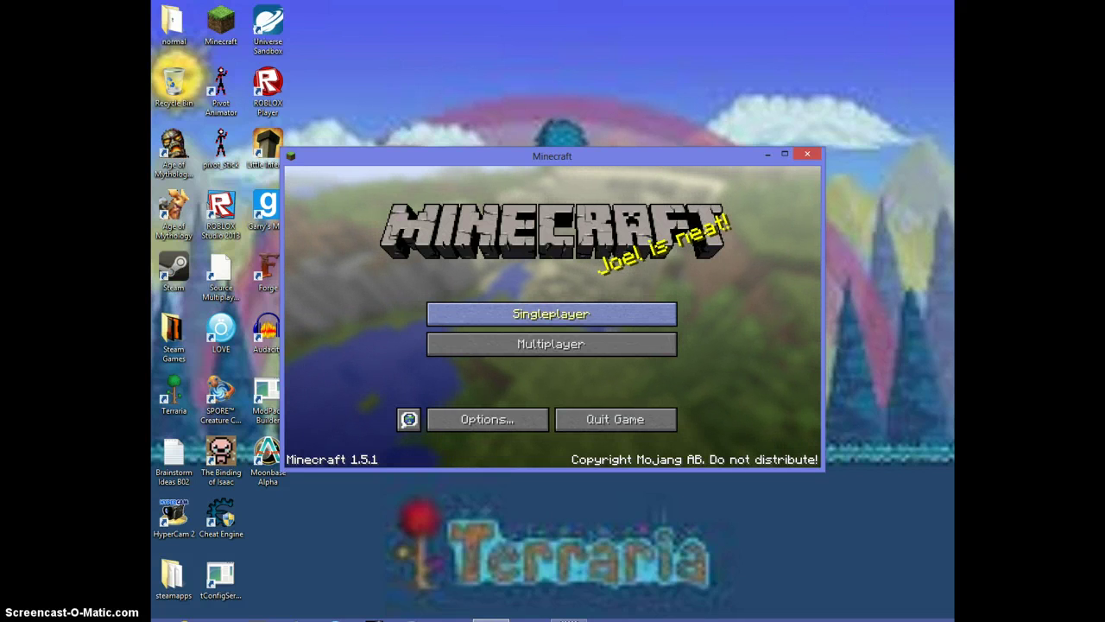
Load the singleplayer world "New World".
click(550, 313)
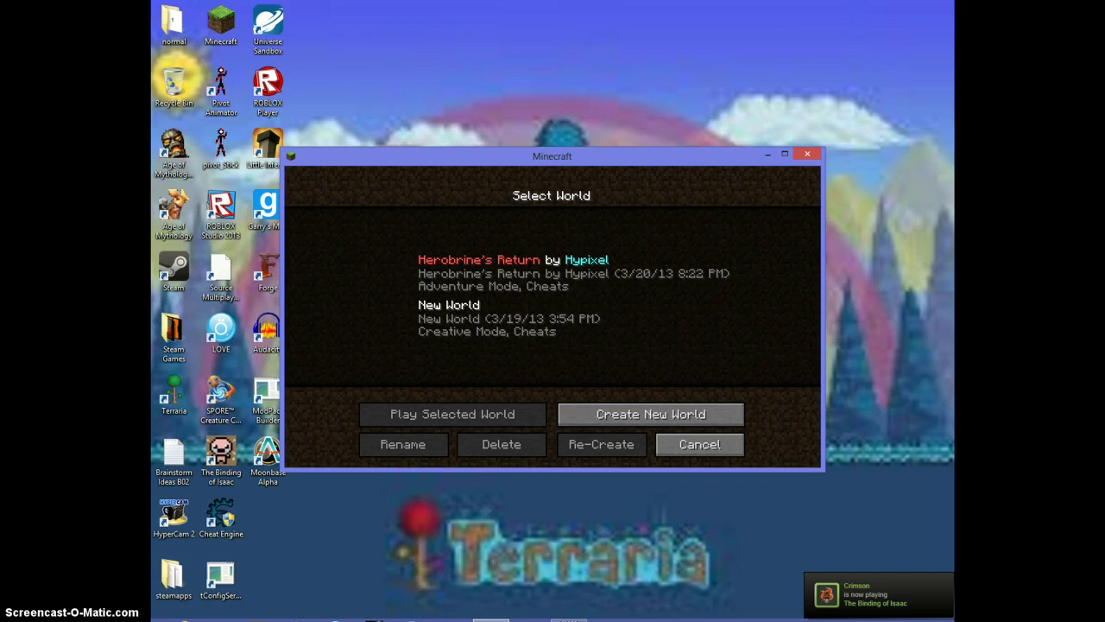
click(550, 317)
click(509, 416)
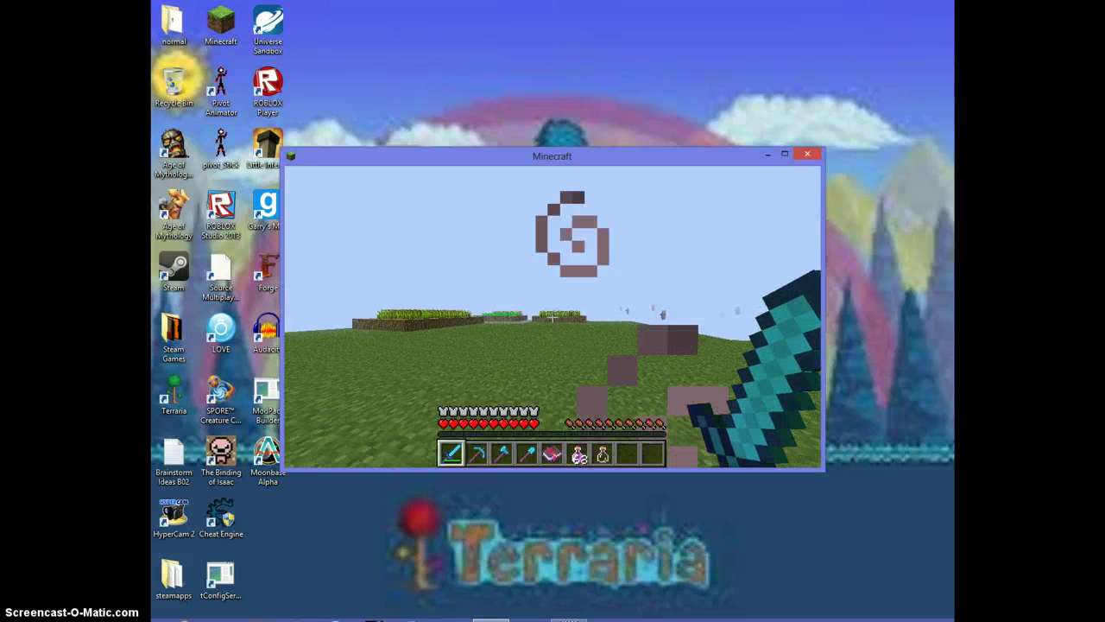
Check the player's inventory in the loaded world, then return to the game.
click(553, 318)
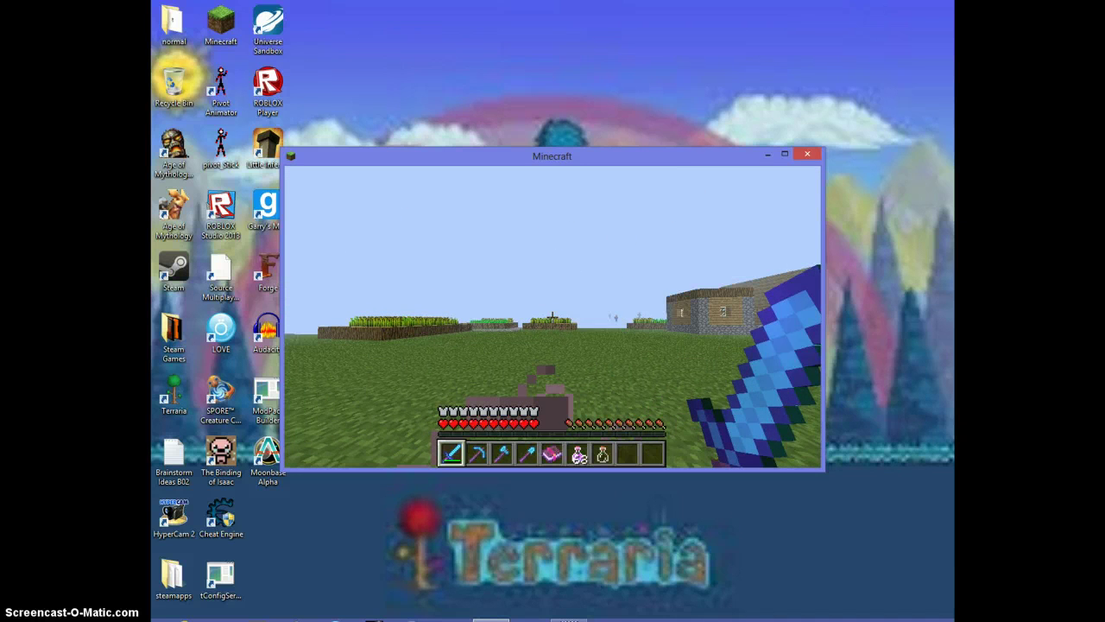
key(e)
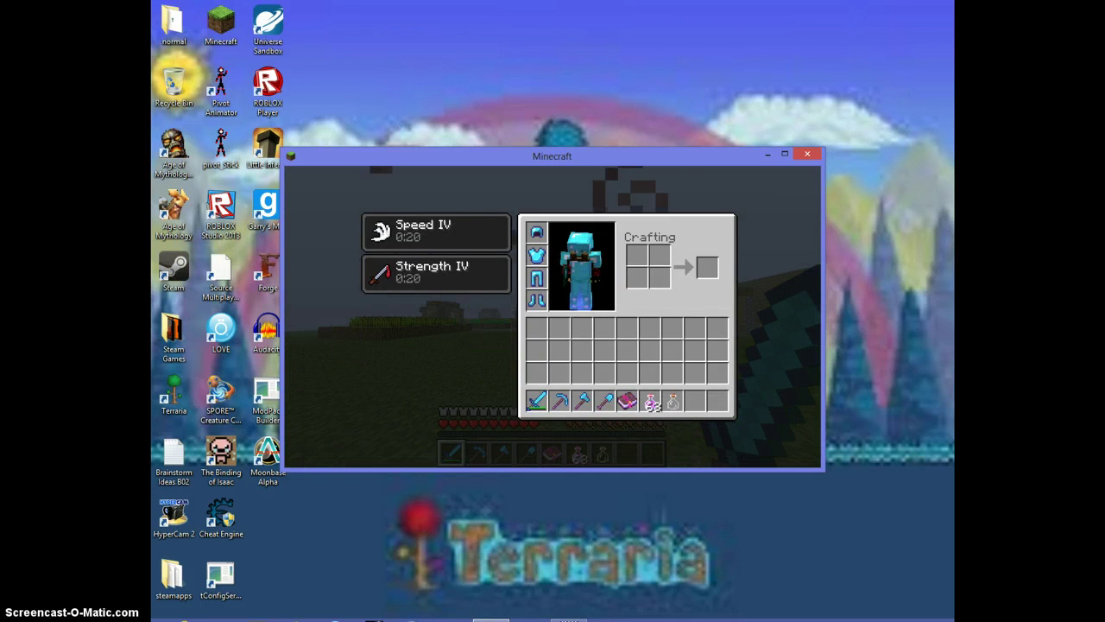
key(e)
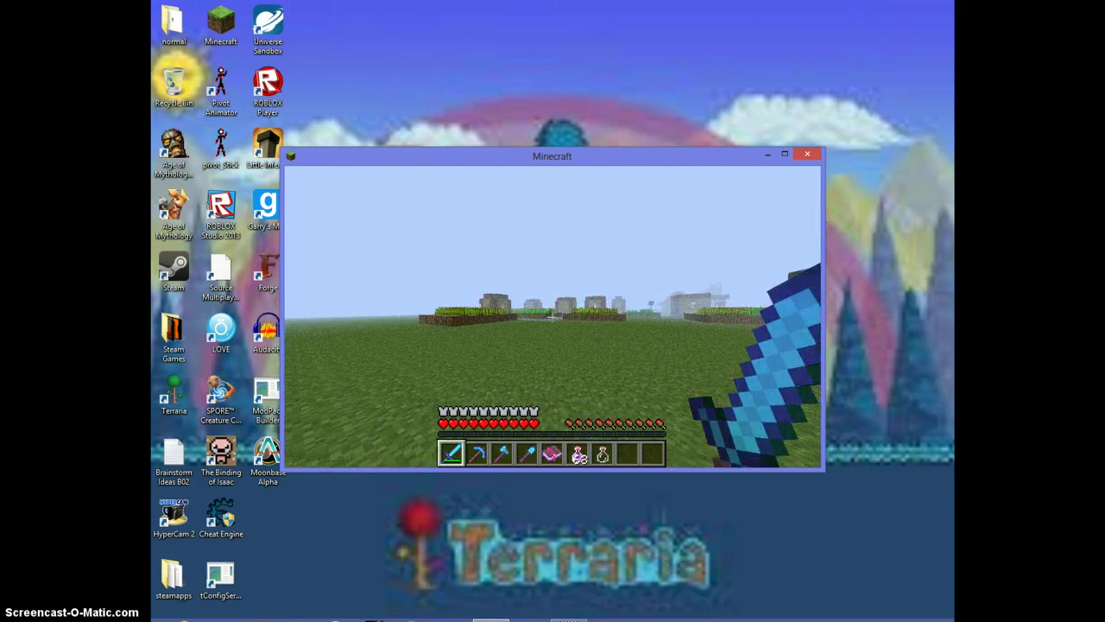
Save the world, return to the title screen and quit Minecraft.
key(Escape)
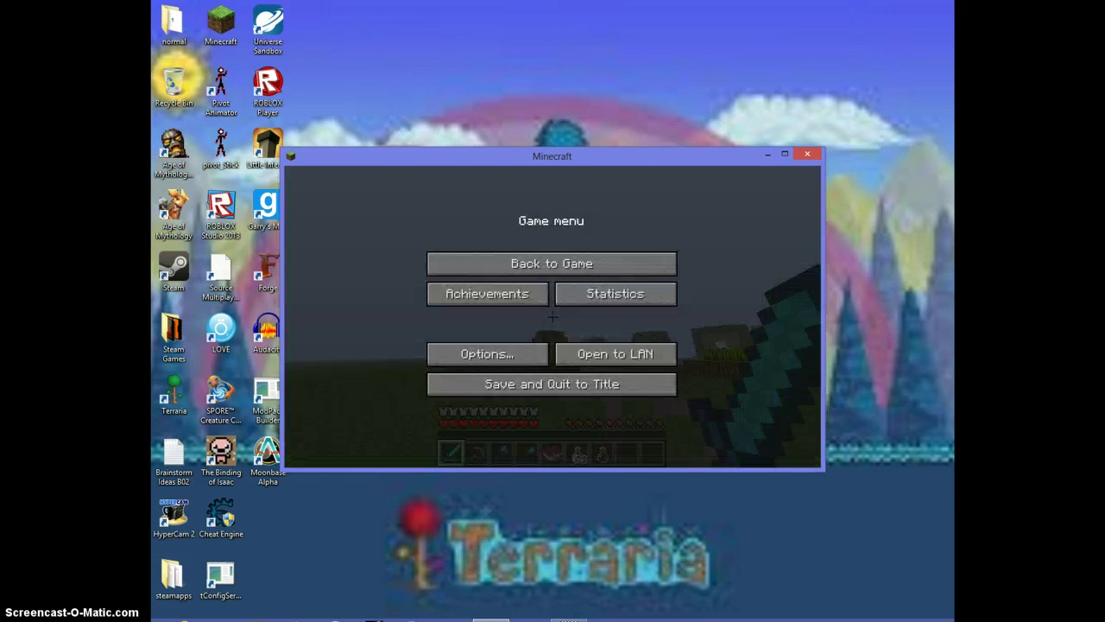
click(552, 384)
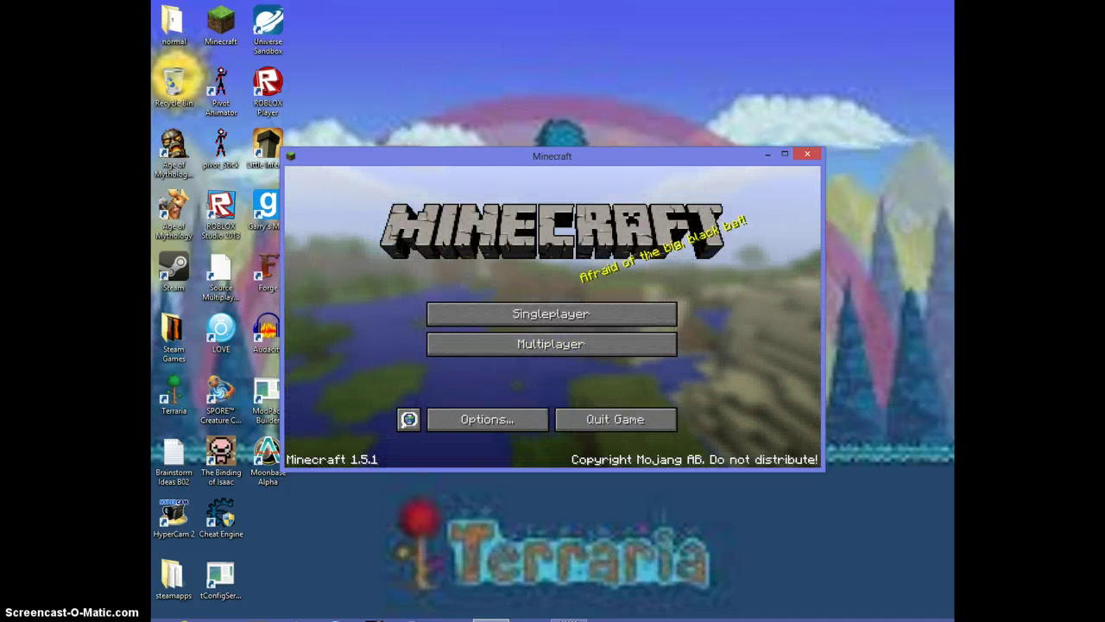
click(614, 418)
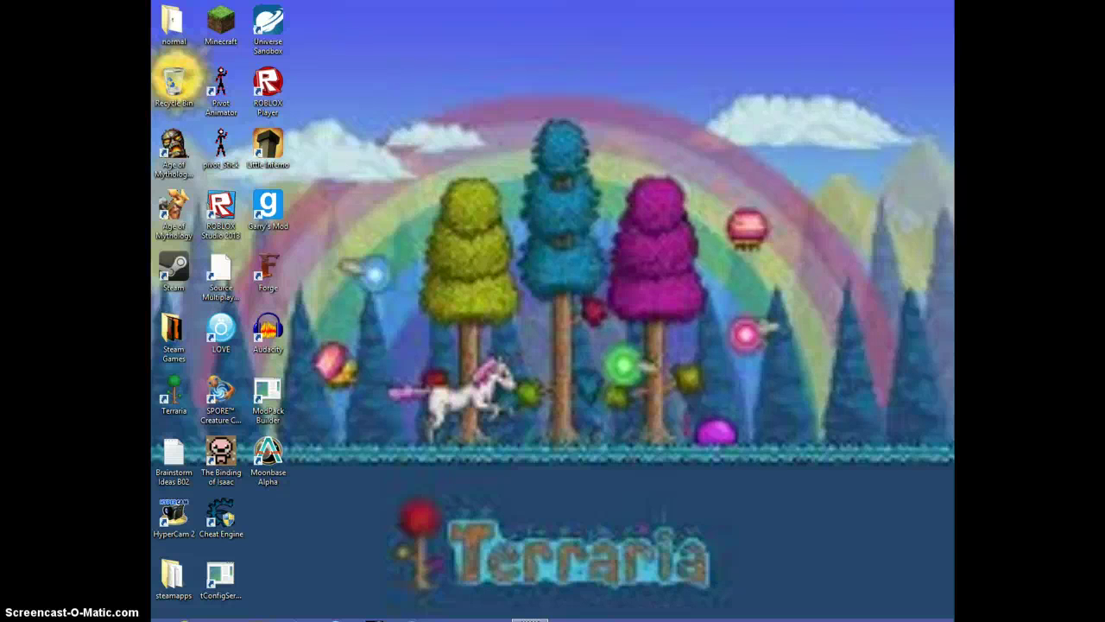
Switch to 7-Zip File Manager, go up to the AppData\Roaming folder and select the .minecraft folder.
key(super)
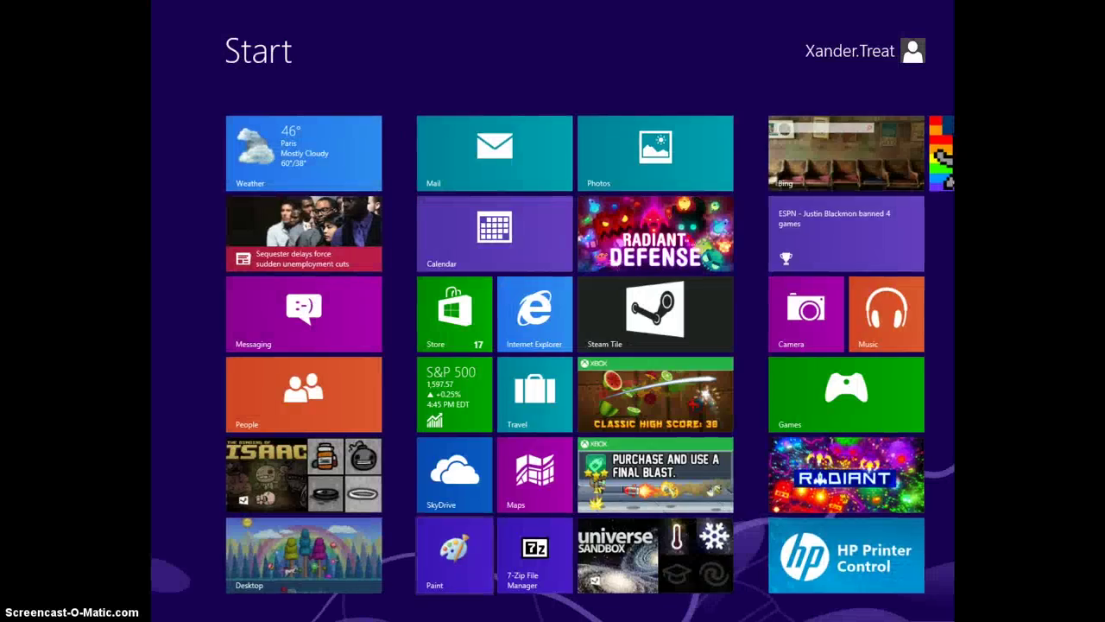
scroll(552, 346, down, 3)
click(326, 555)
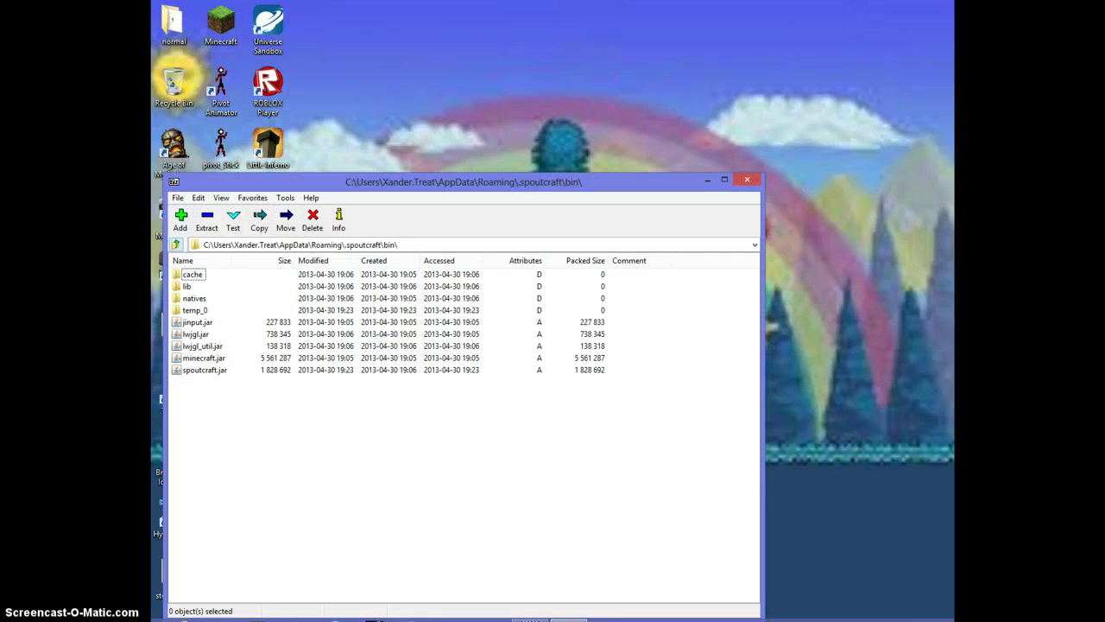
key(BackSpace)
key(BackSpace)
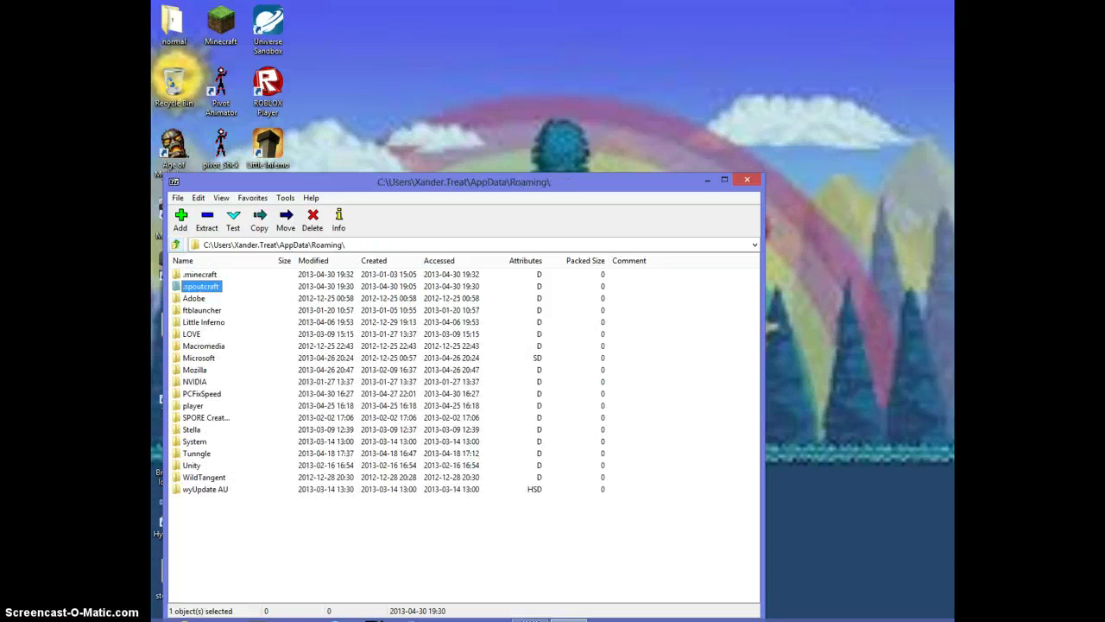
click(199, 274)
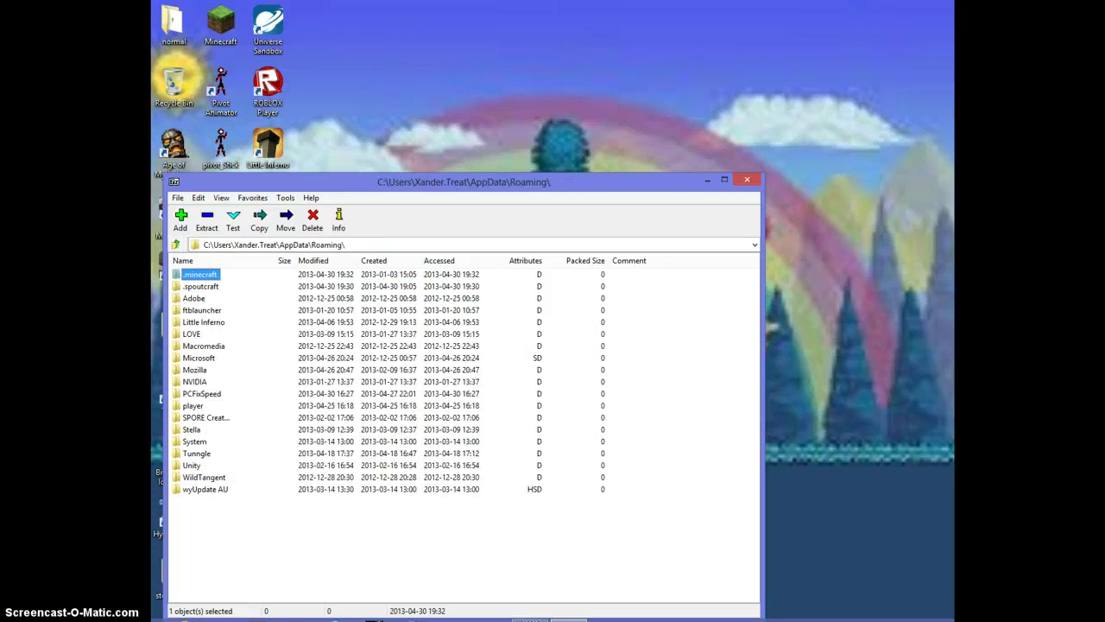
click(199, 275)
Show the Downloads folder in File Explorer and move its window aside so the 7-Zip file list stays reachable.
key(Escape)
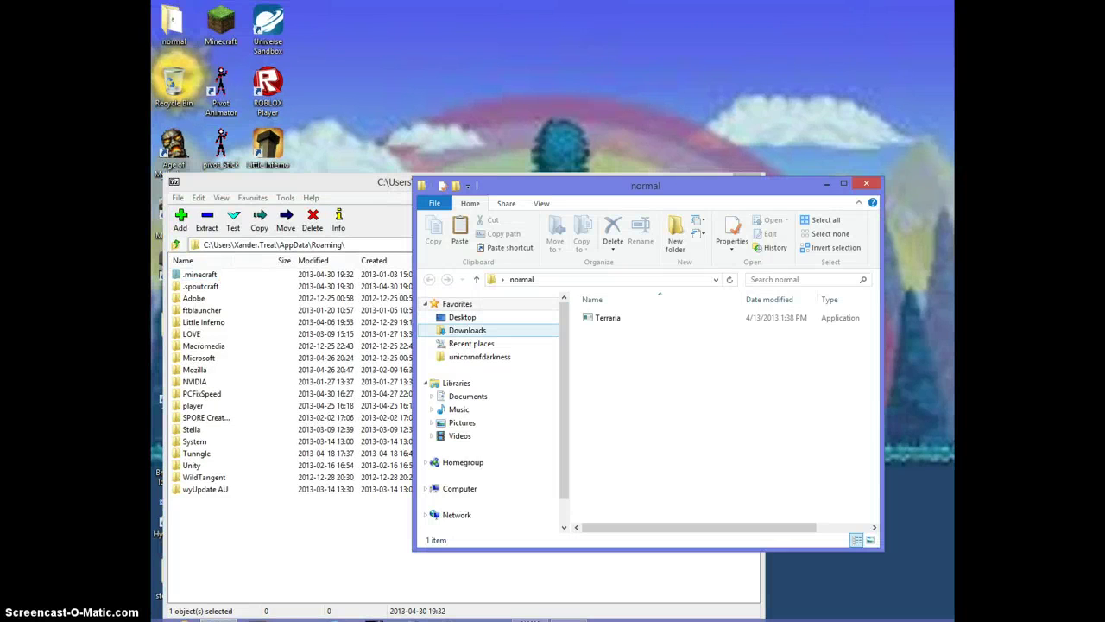
click(467, 330)
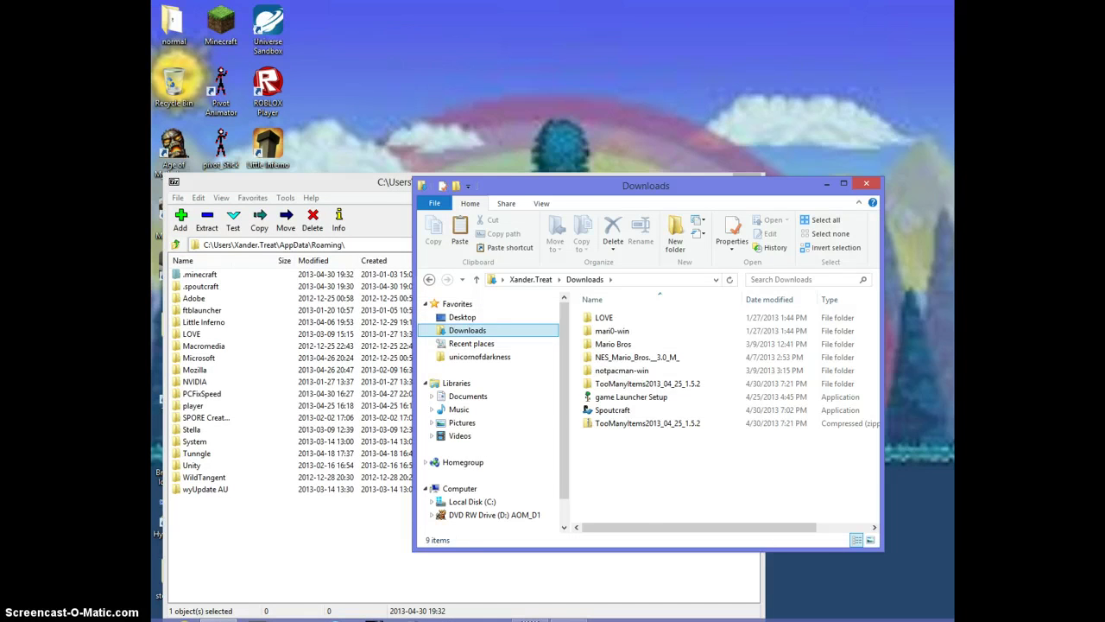
drag(605, 186, 675, 188)
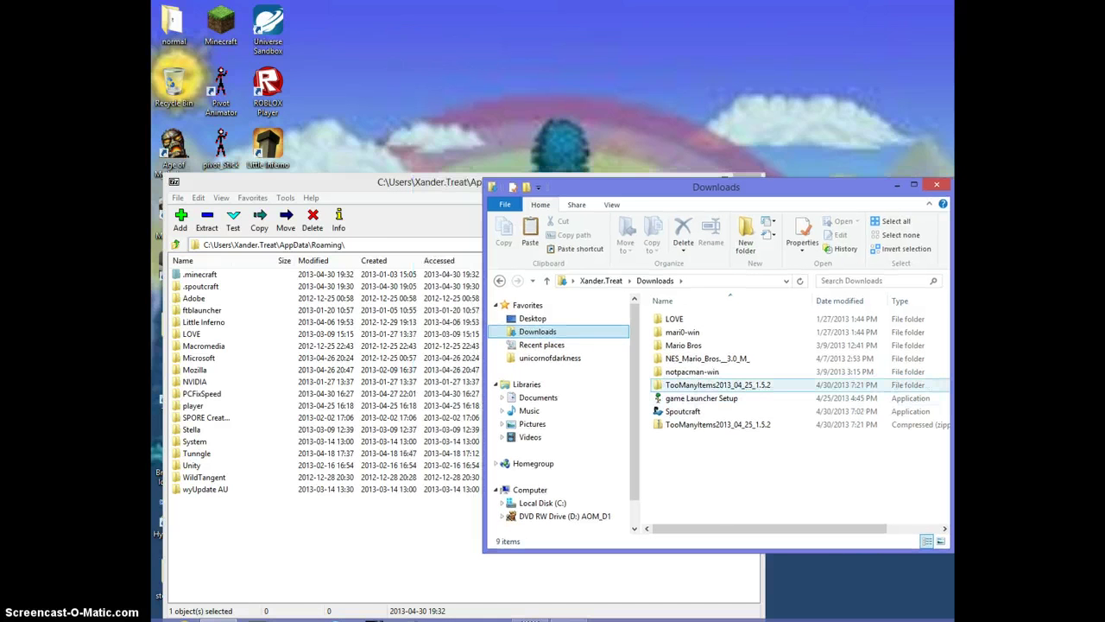
In 7-Zip, open minecraft.jar from the bin folder inside .minecraft.
click(388, 388)
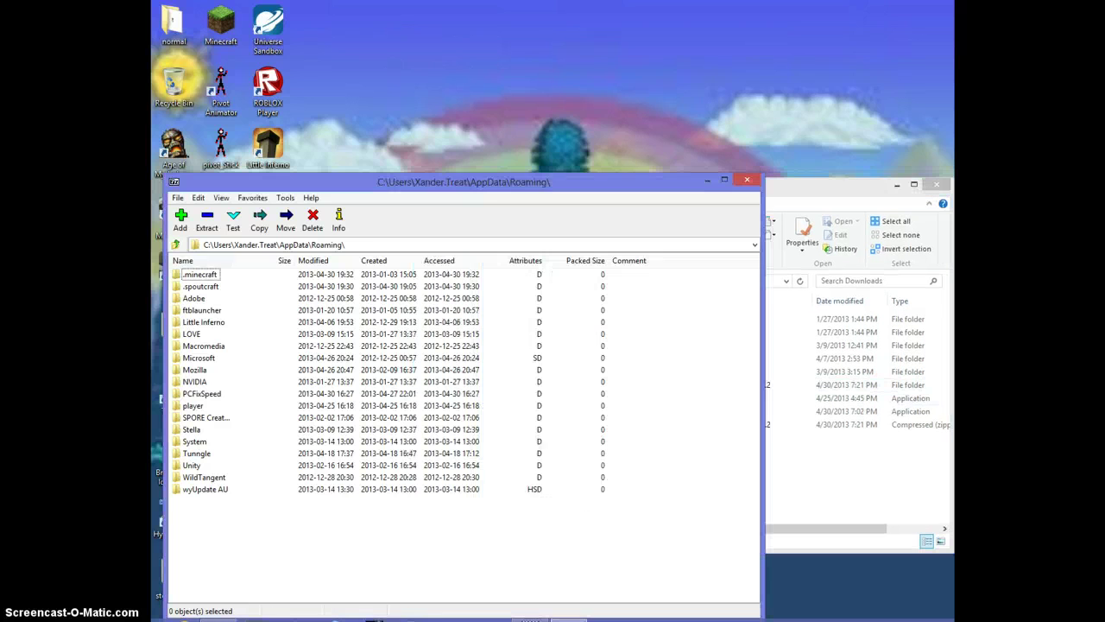
double_click(200, 275)
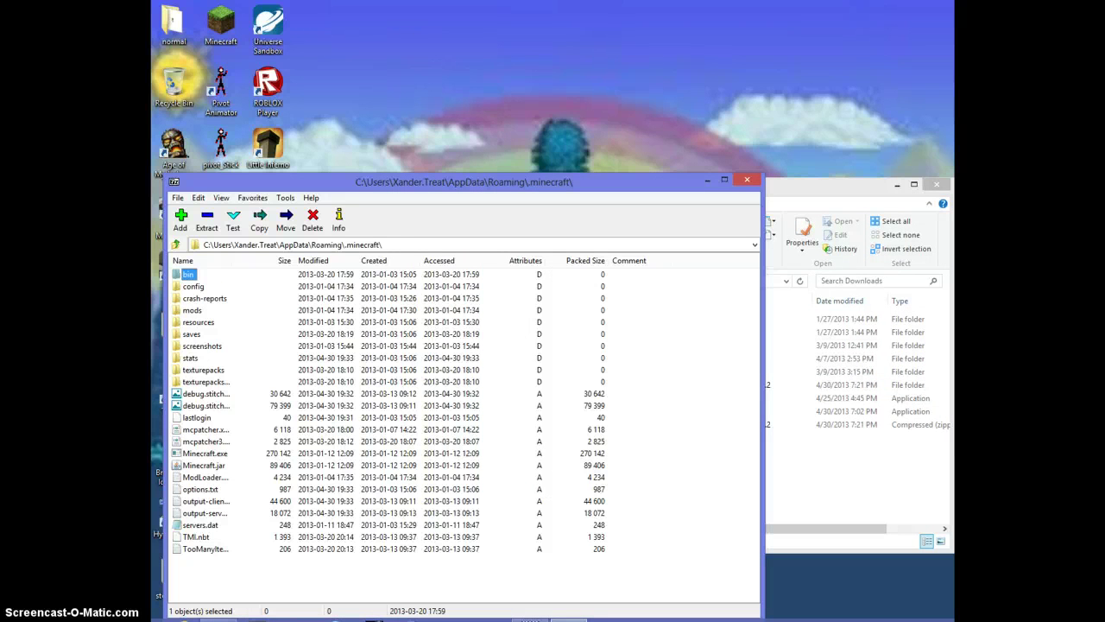
key(Return)
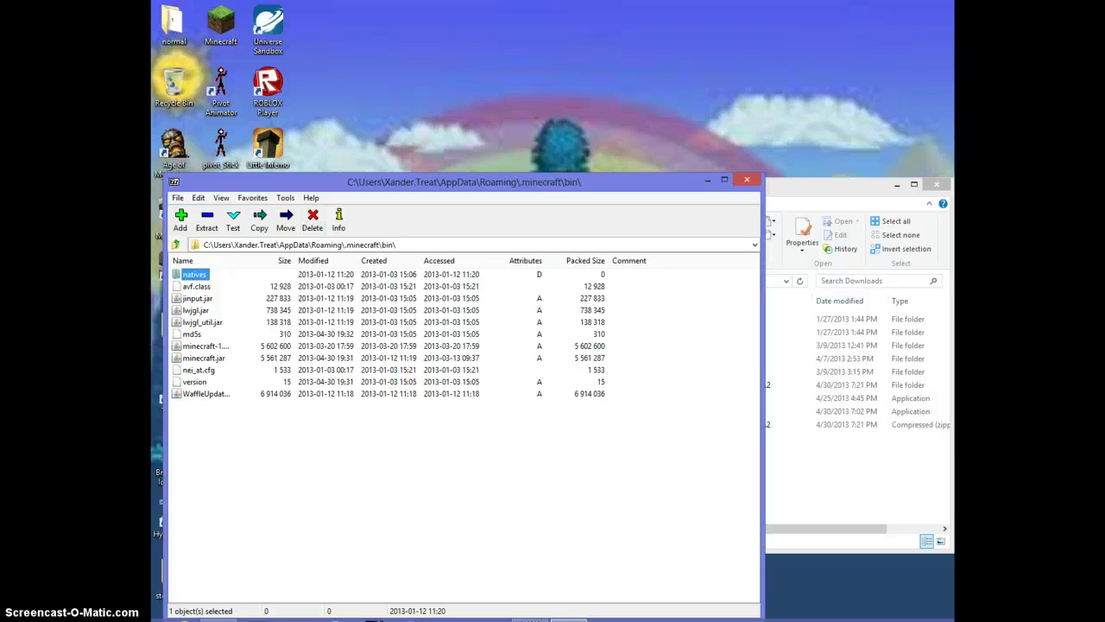
double_click(204, 357)
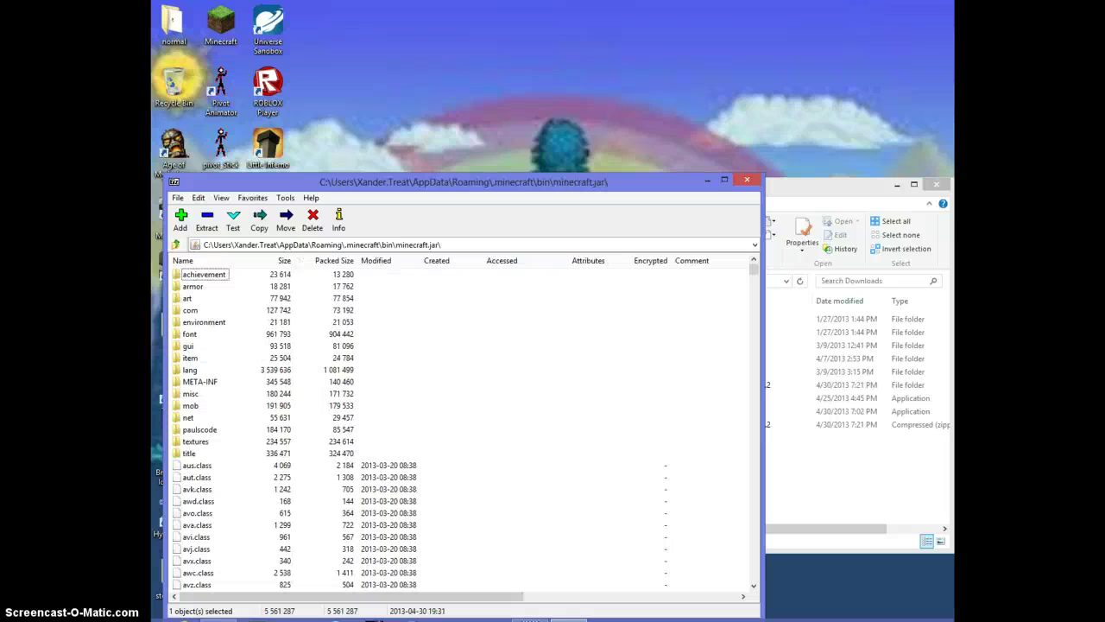
Delete the META-INF folder and all its contents from minecraft.jar.
click(200, 381)
right_click(208, 378)
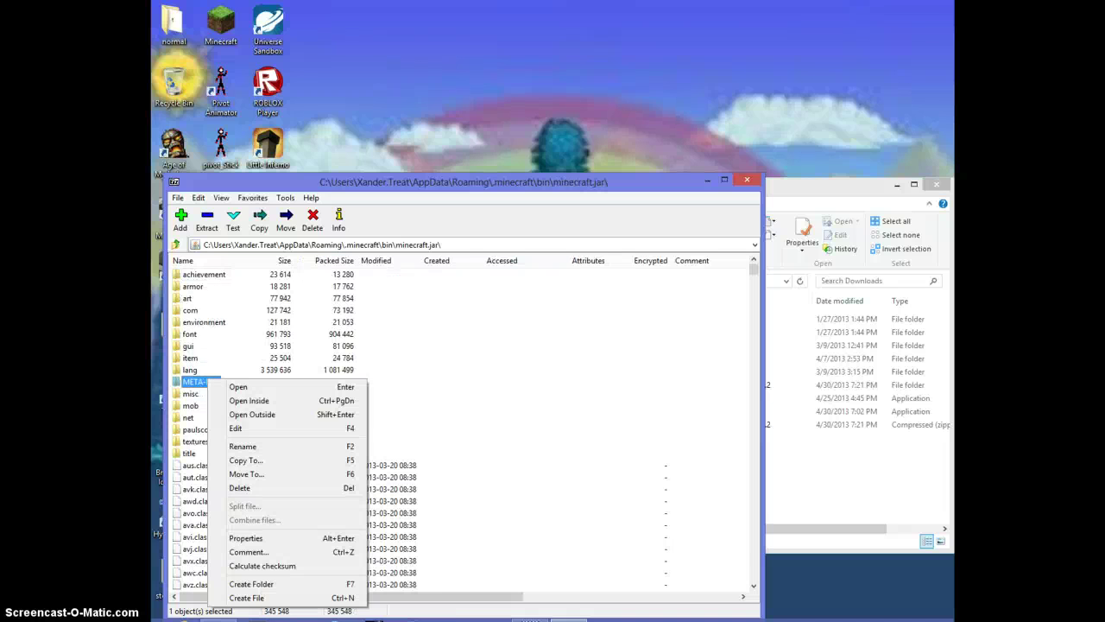
click(239, 488)
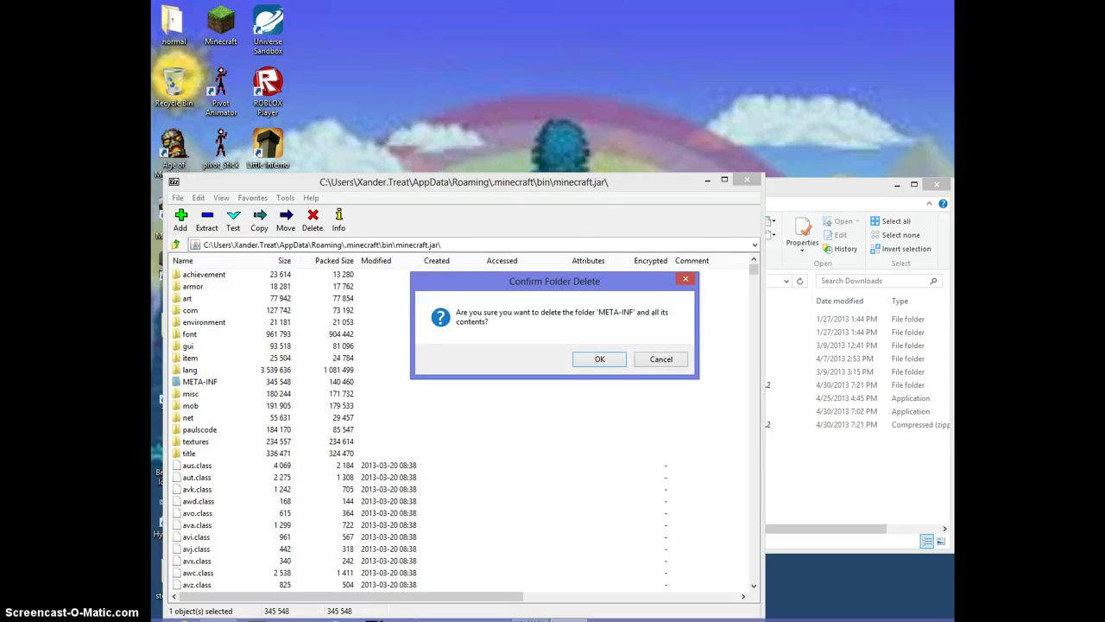
click(604, 357)
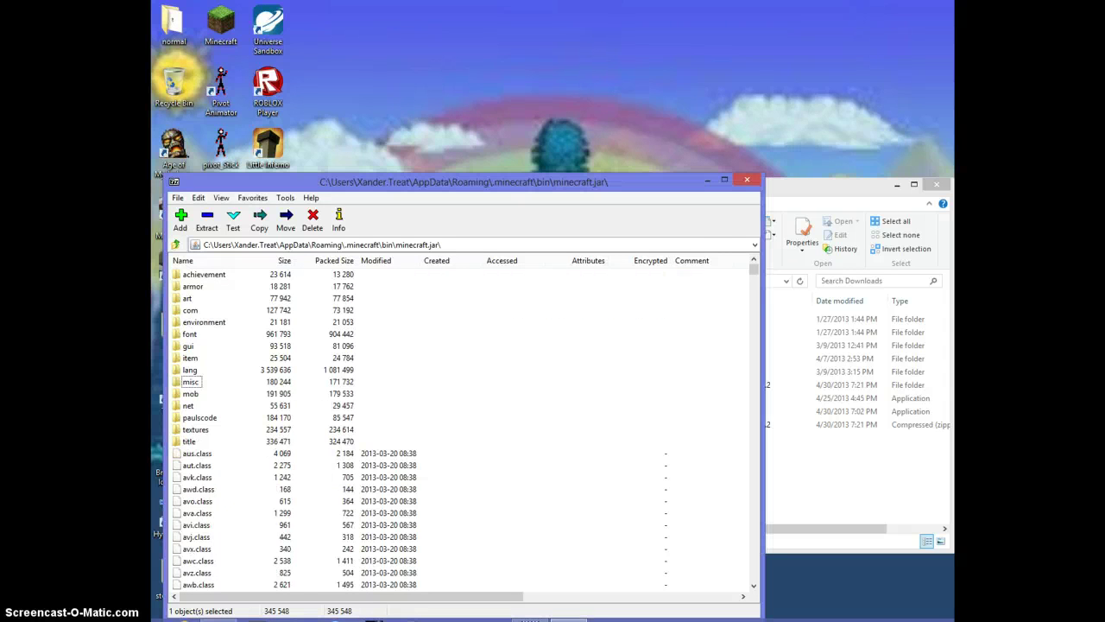
Copy all files from the TooManyItems2013_04_25_1.5.2 folder in Downloads into minecraft.jar.
click(219, 619)
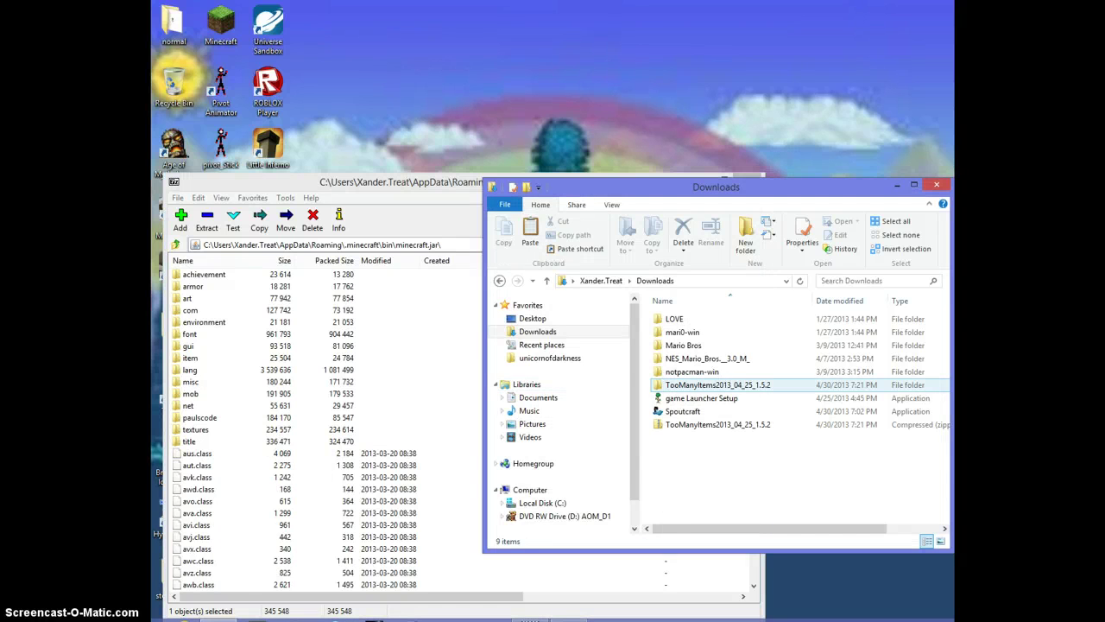
click(718, 385)
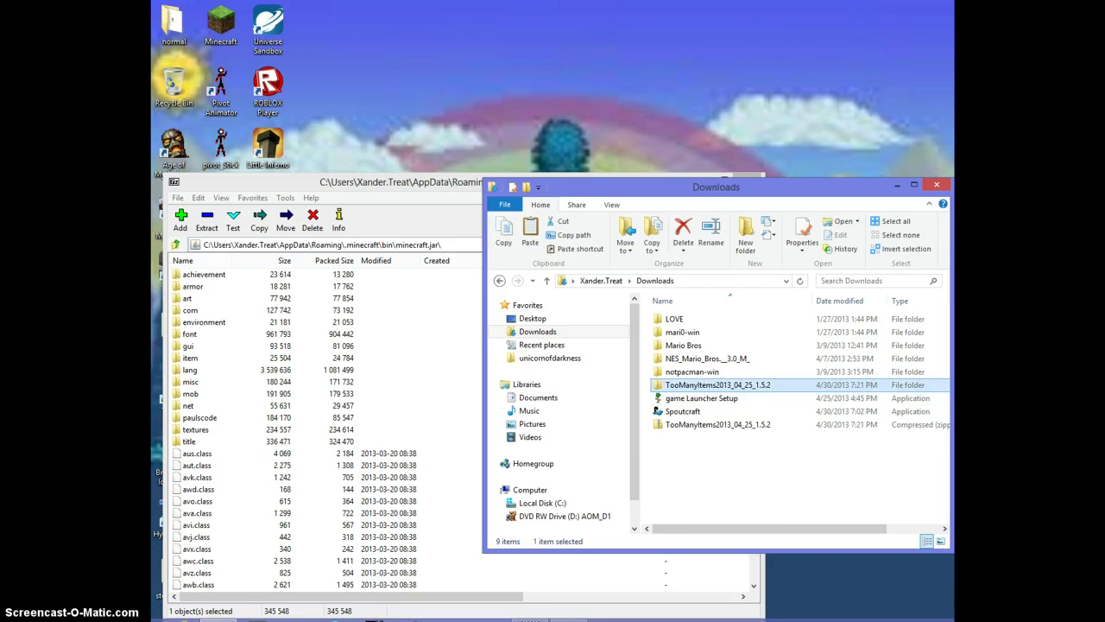
double_click(718, 385)
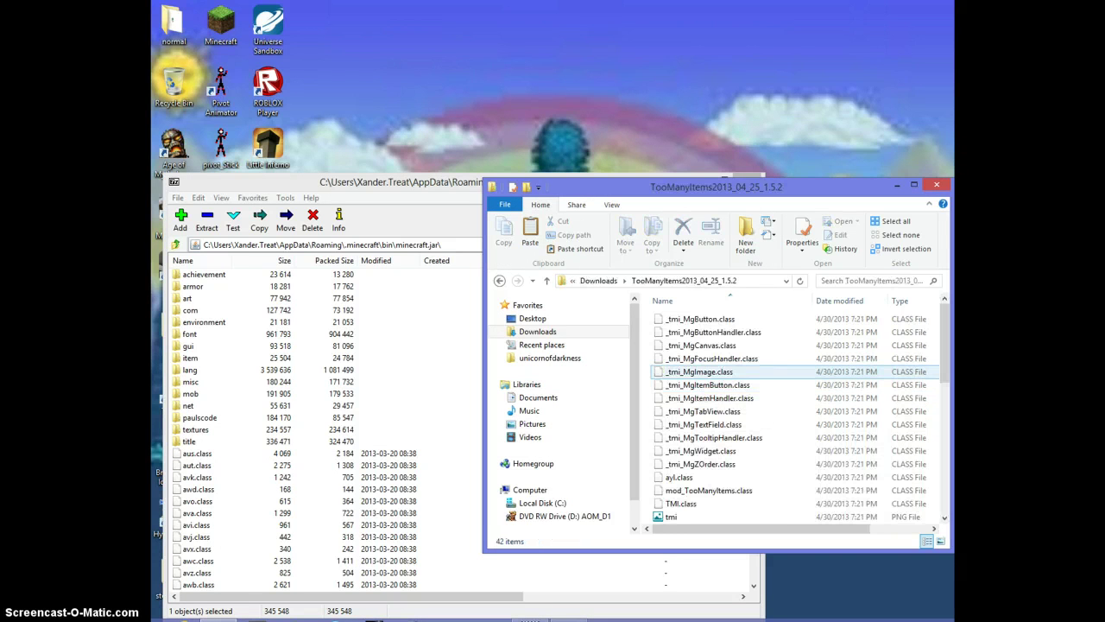
drag(647, 319, 768, 518)
right_click(770, 366)
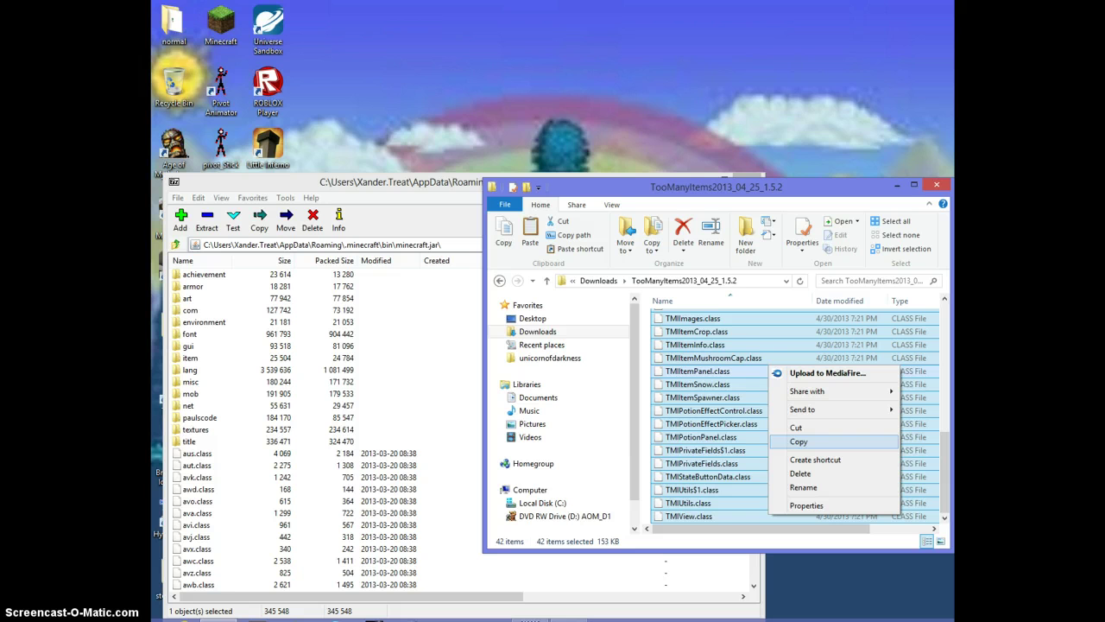
click(634, 512)
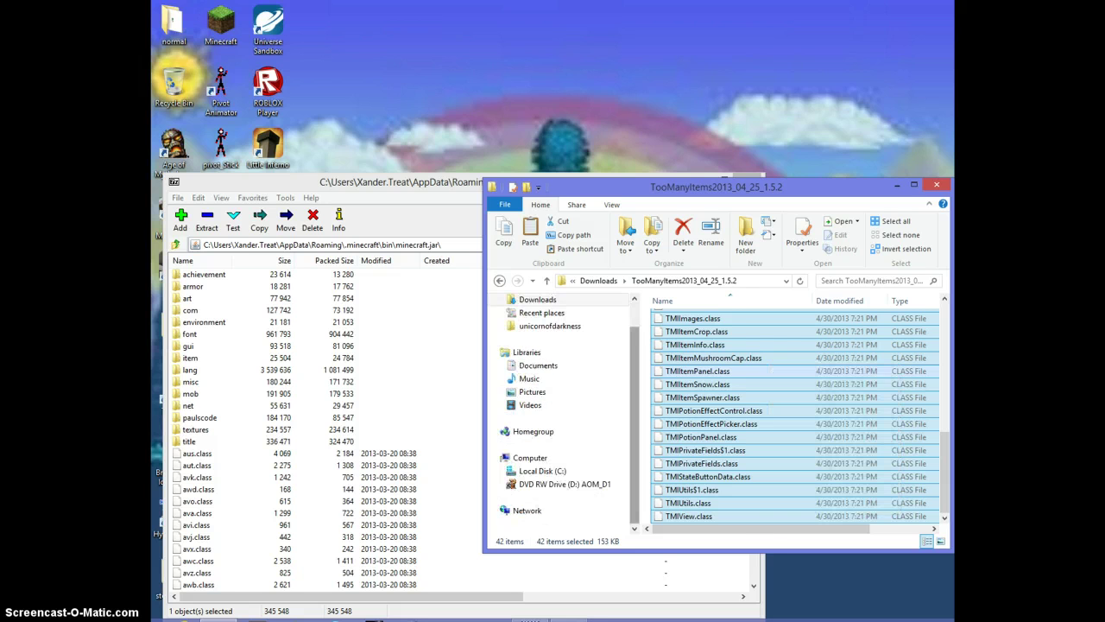
drag(703, 464, 509, 431)
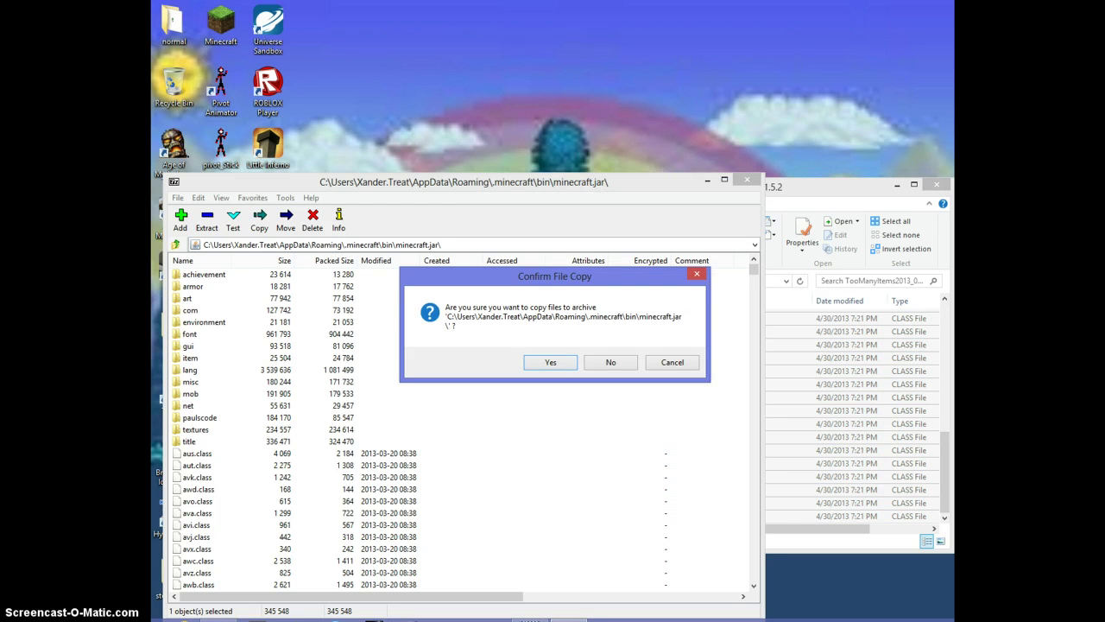
click(550, 362)
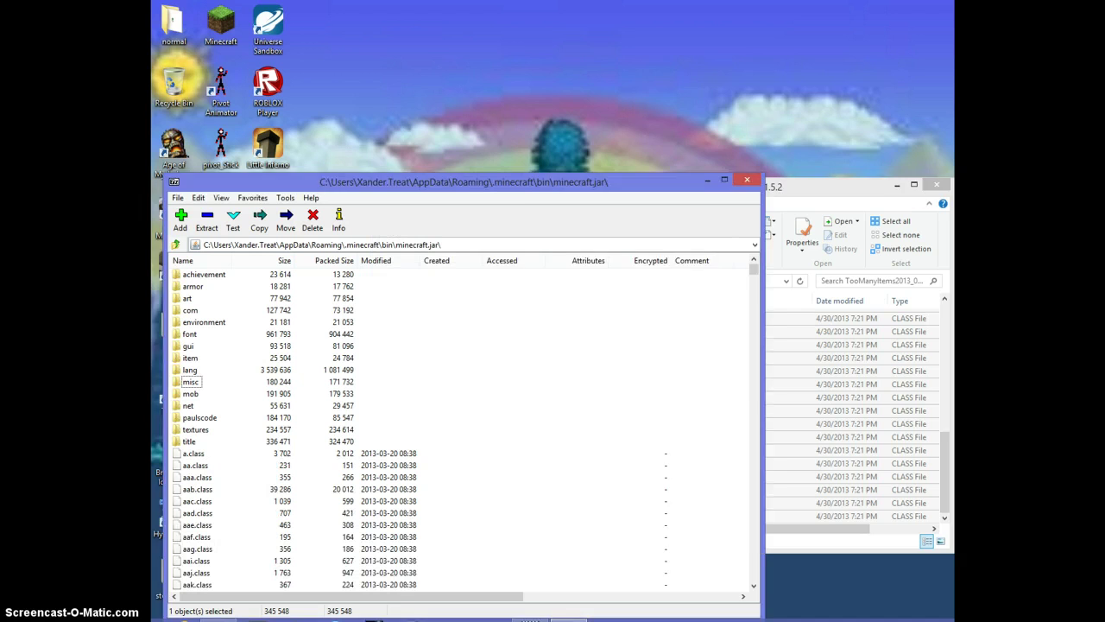
Go back up to Downloads and copy the whole TooManyItems2013_04_25_1.5.2 folder into minecraft.jar.
click(855, 414)
click(546, 280)
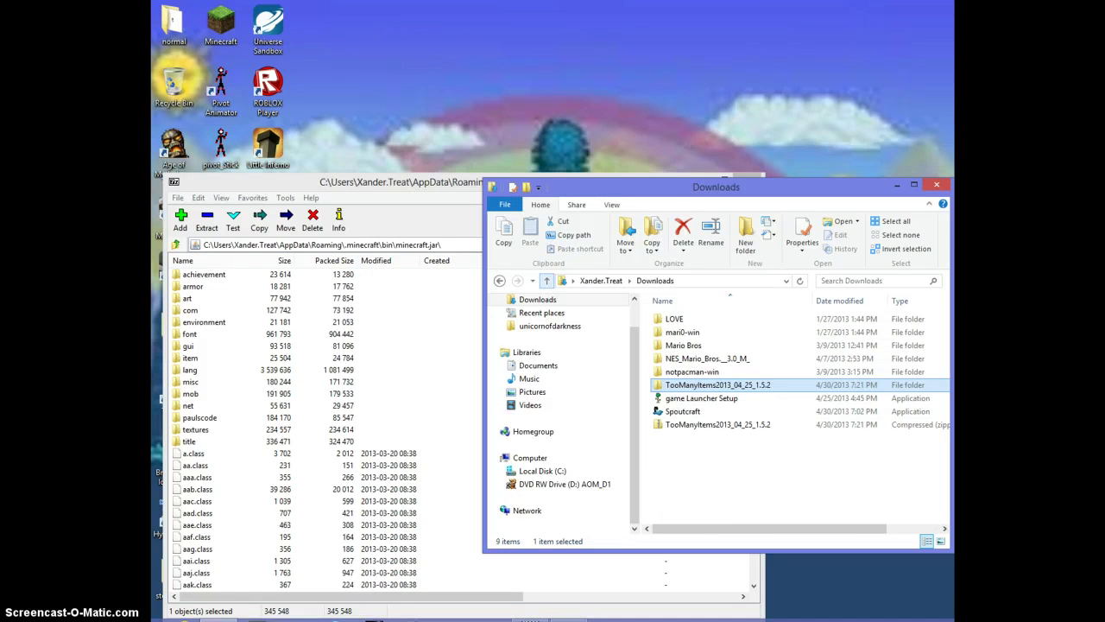
drag(717, 385, 436, 380)
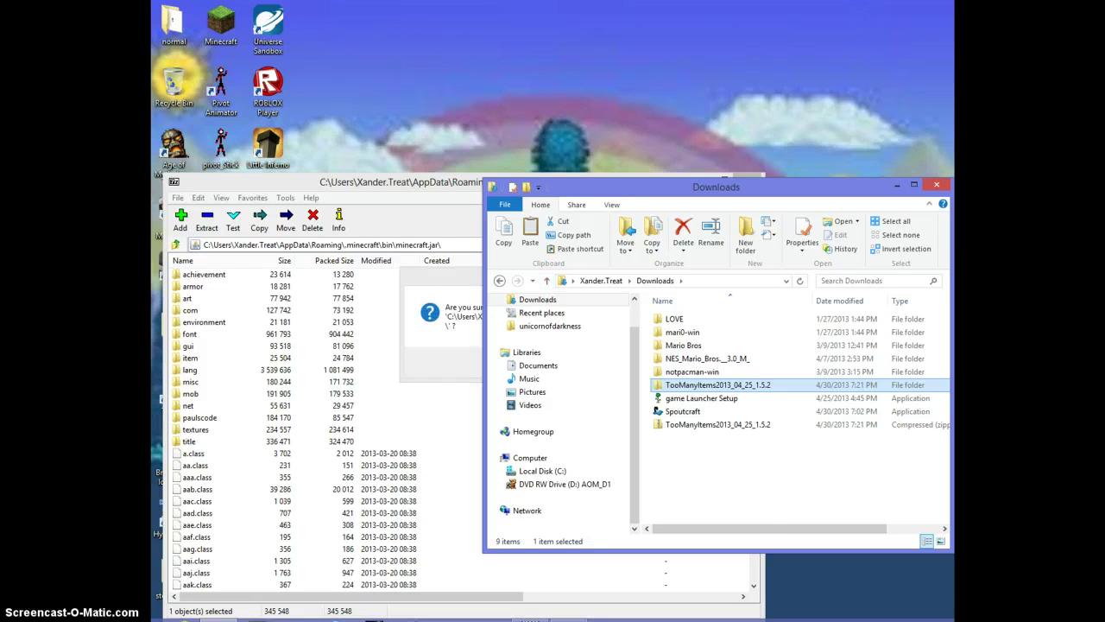
click(440, 345)
click(551, 363)
key(Return)
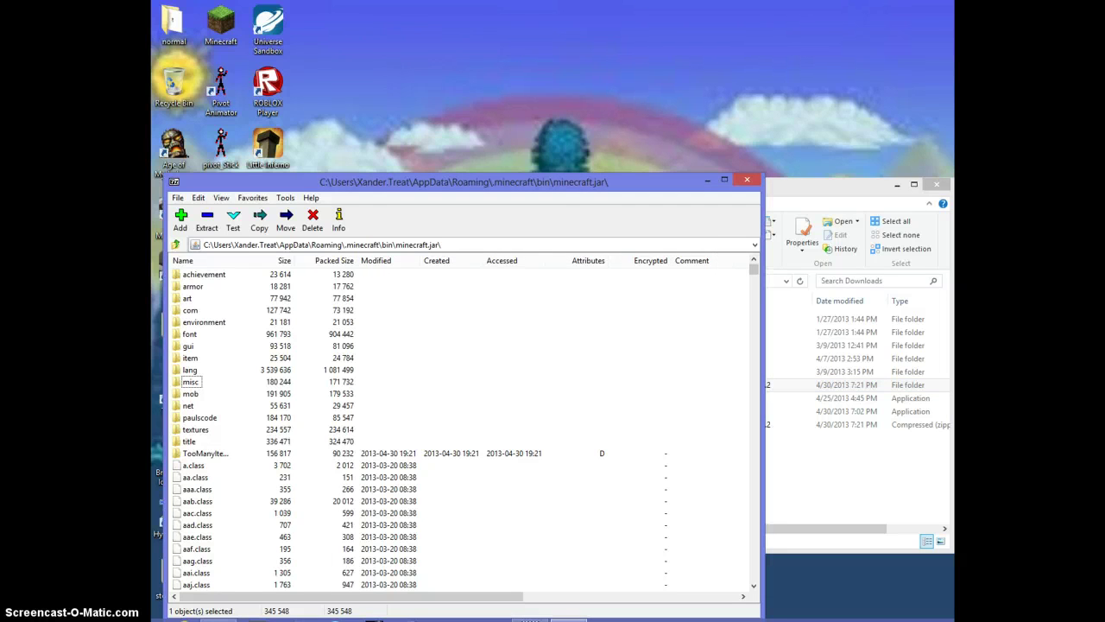
Copy the compressed TooManyItems2013_04_25_1.5.2 file from Downloads into minecraft.jar.
click(807, 185)
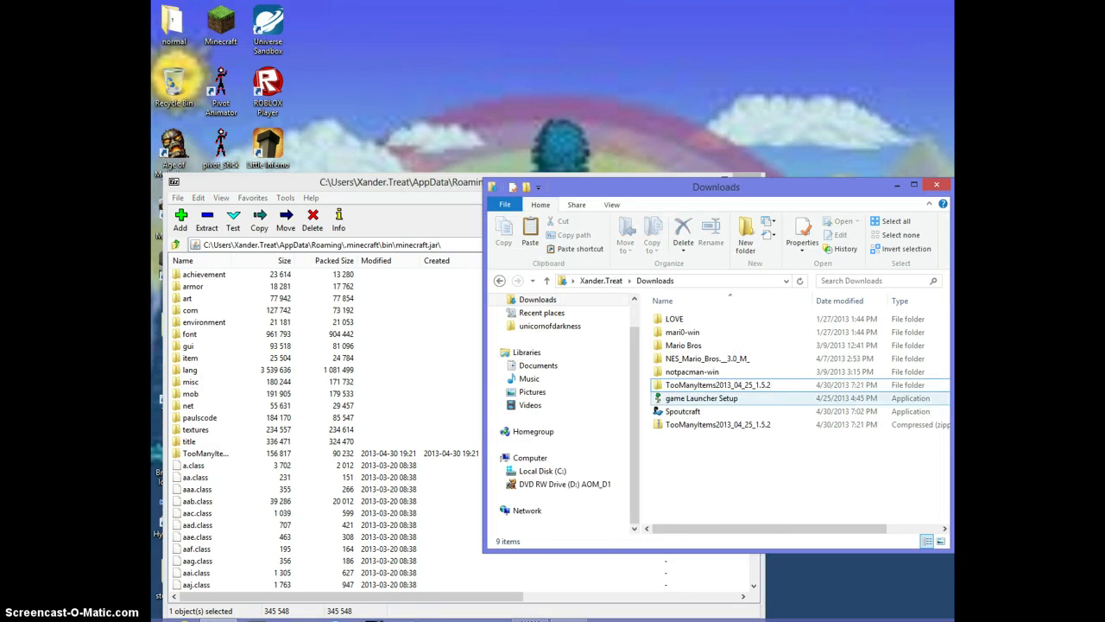
click(717, 425)
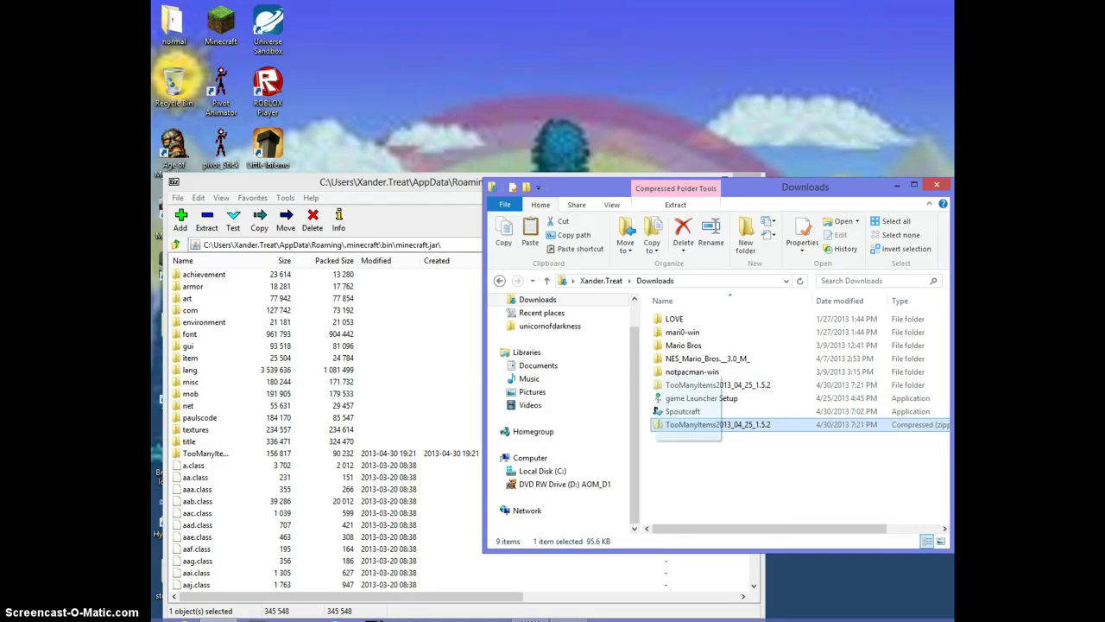
drag(718, 425, 432, 372)
click(442, 324)
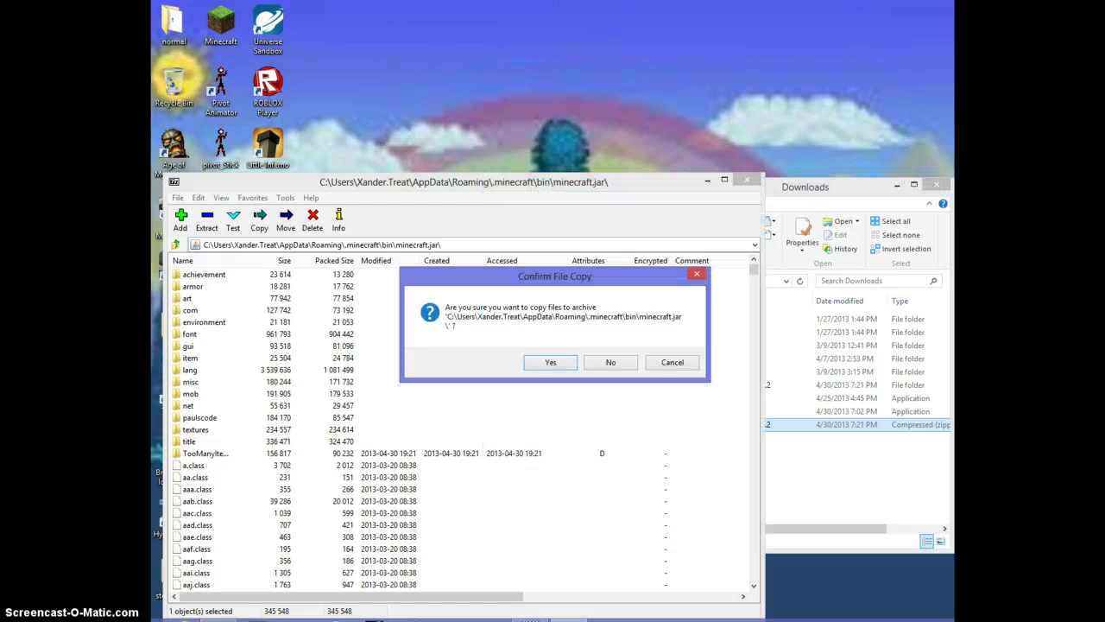
click(550, 362)
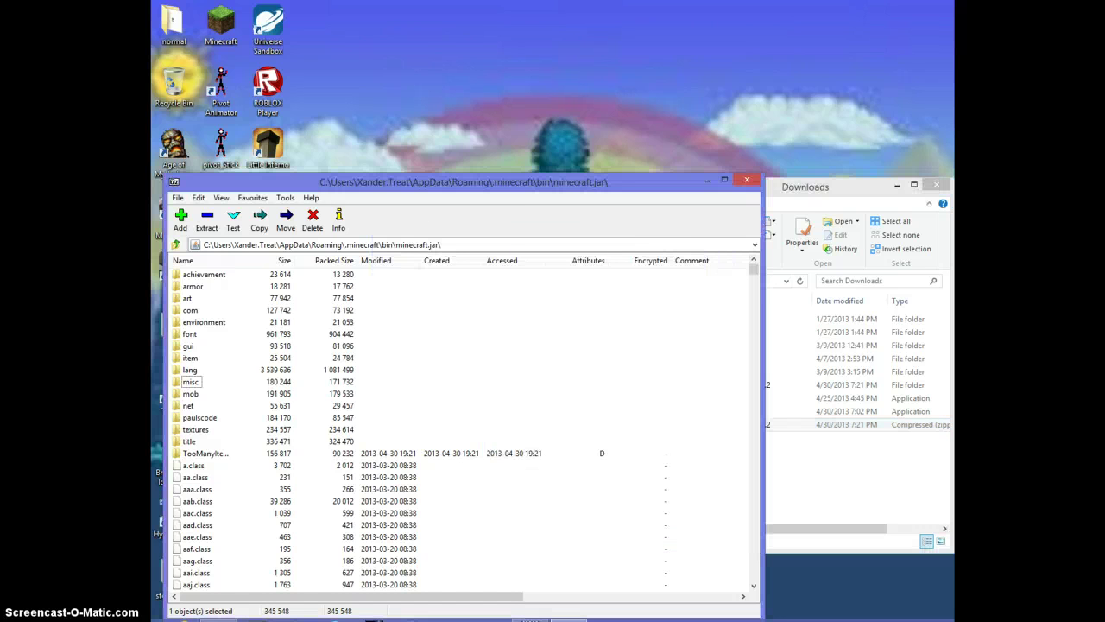
Close the 7-Zip archive window and the Downloads folder window.
click(850, 479)
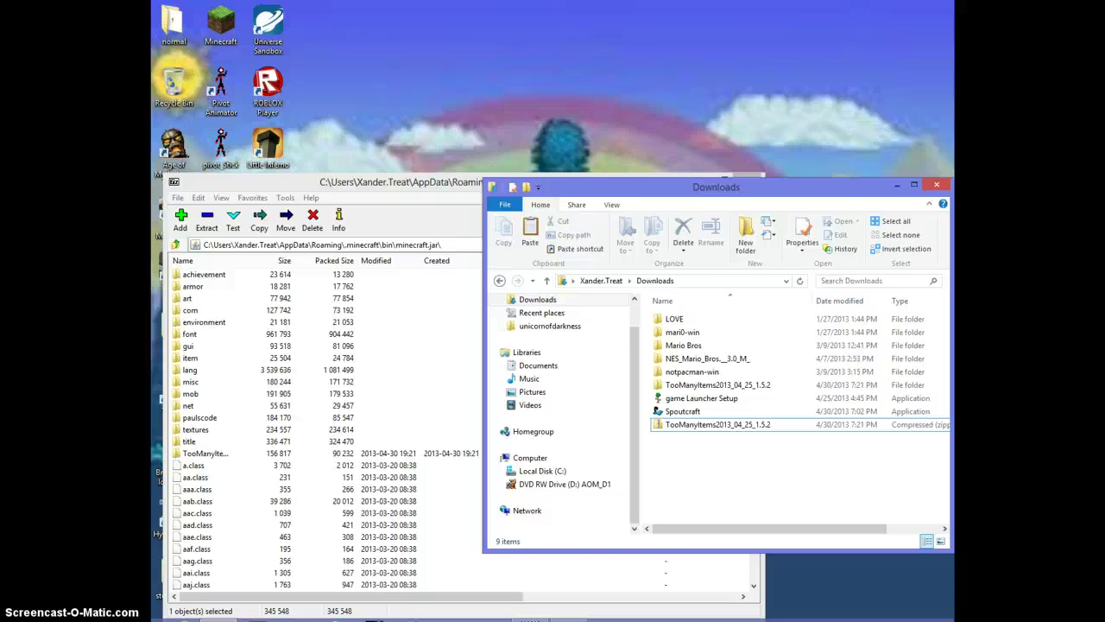
click(424, 367)
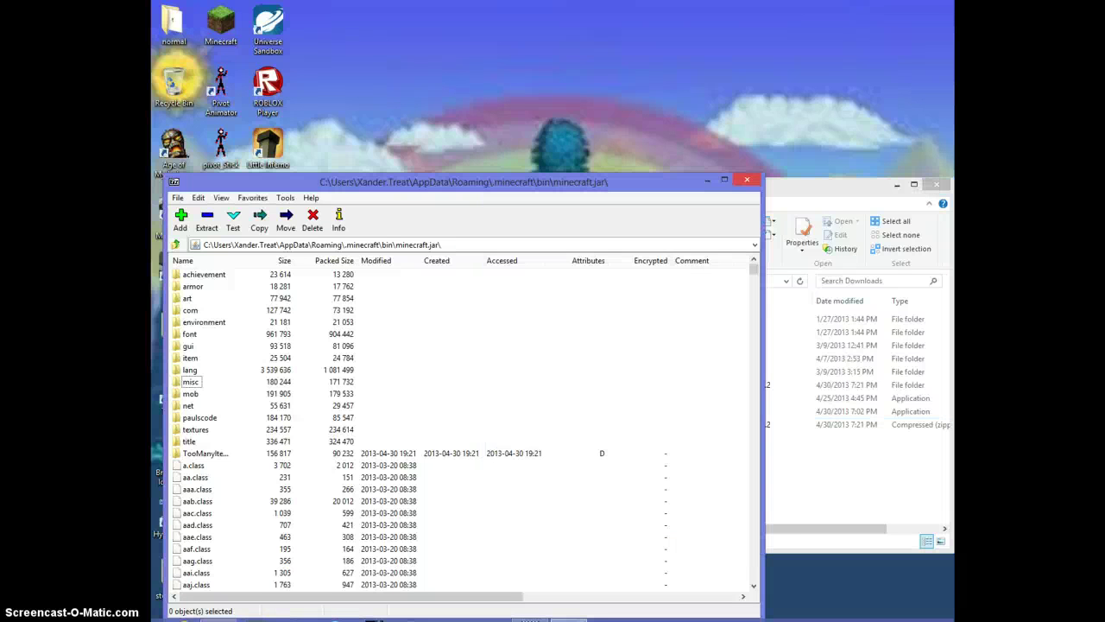
click(747, 179)
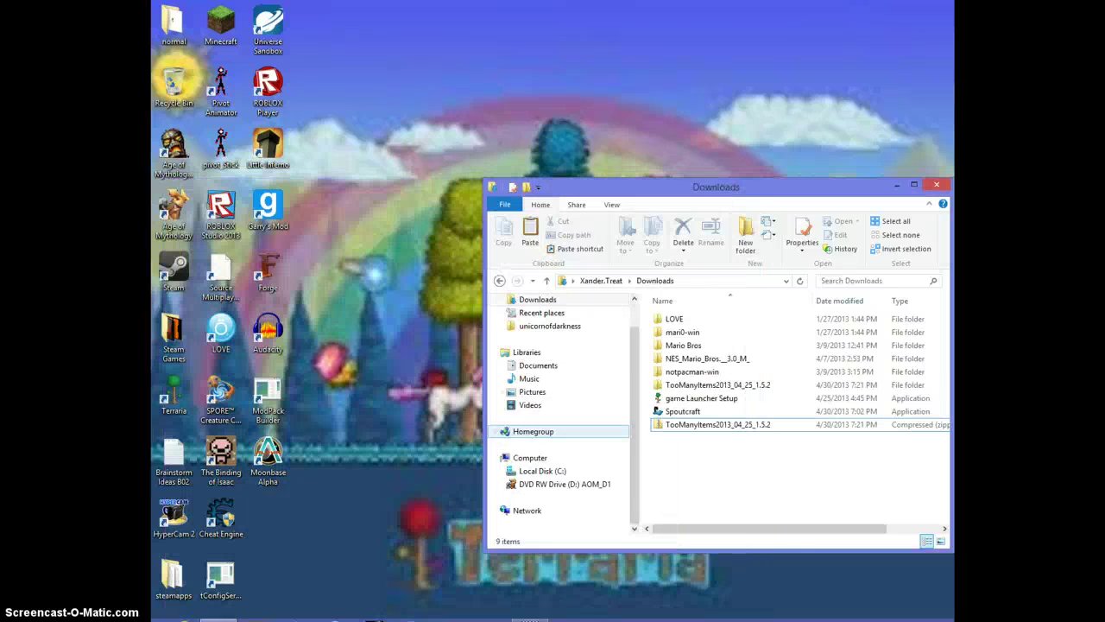
key(alt+F4)
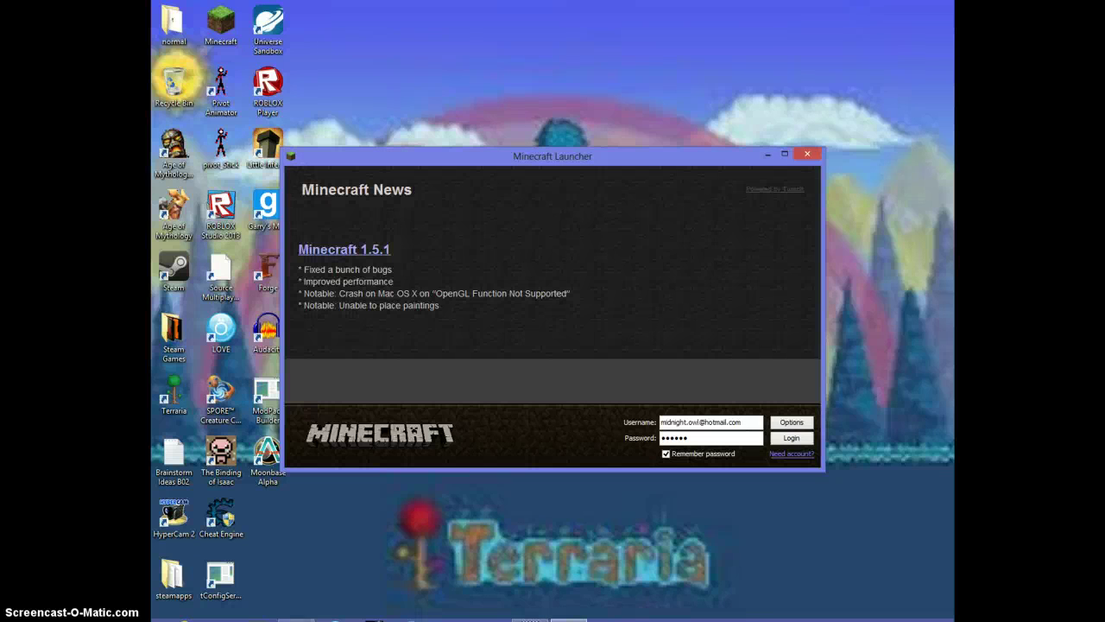
In the Minecraft Launcher, log in with the saved credentials, and open the singleplayer world list in the maximized game window.
key(Return)
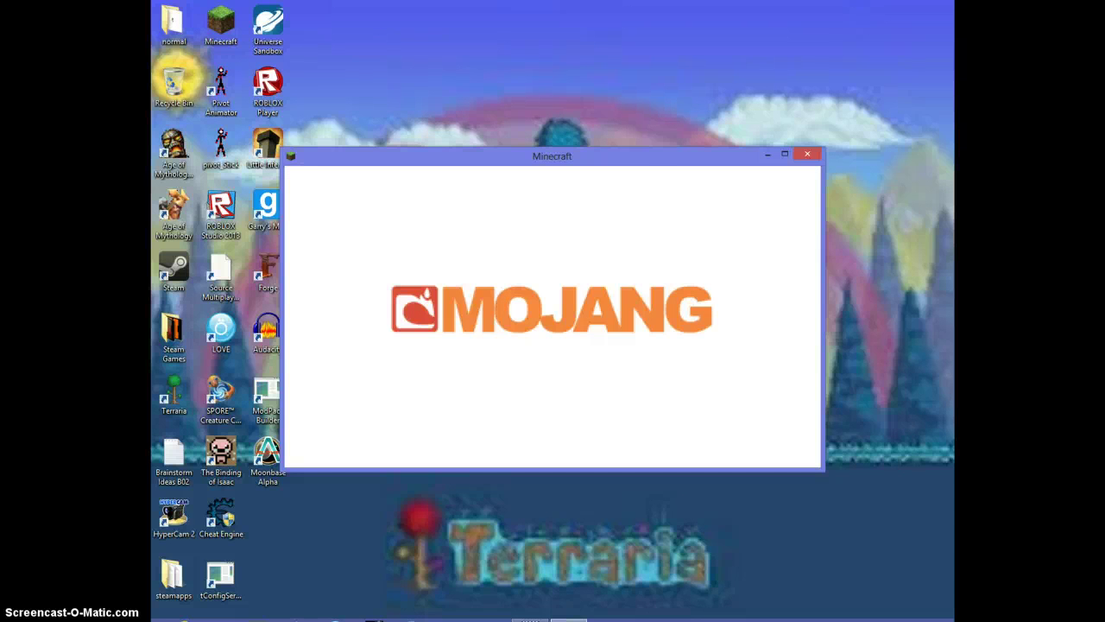
click(784, 154)
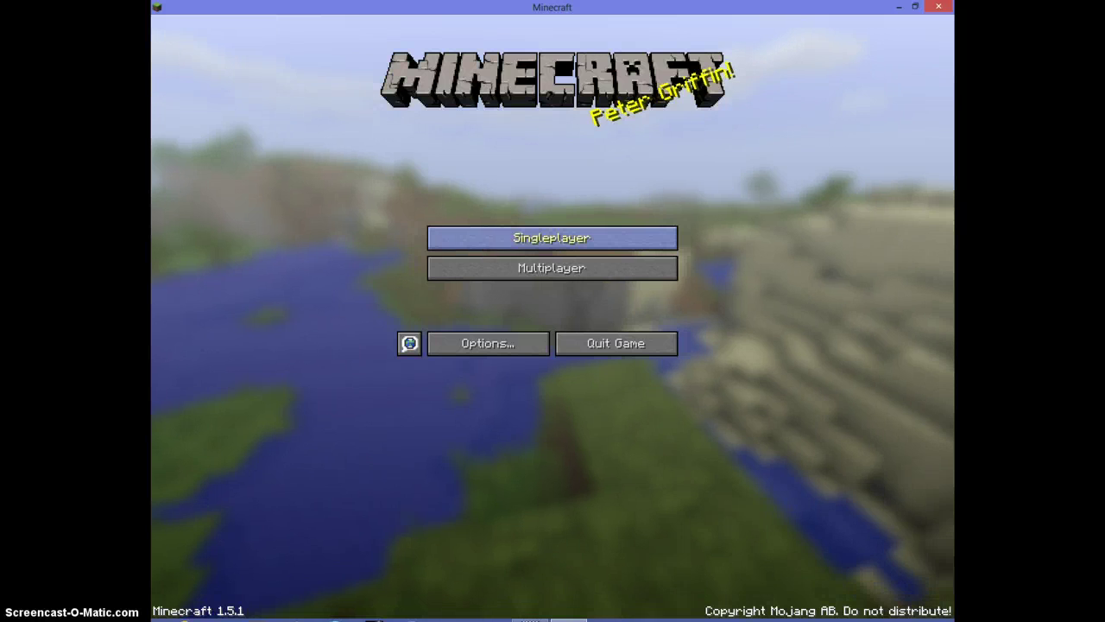
click(552, 237)
Delete both saved worlds, New World and Herobrine's Return by Hypixel.
click(466, 272)
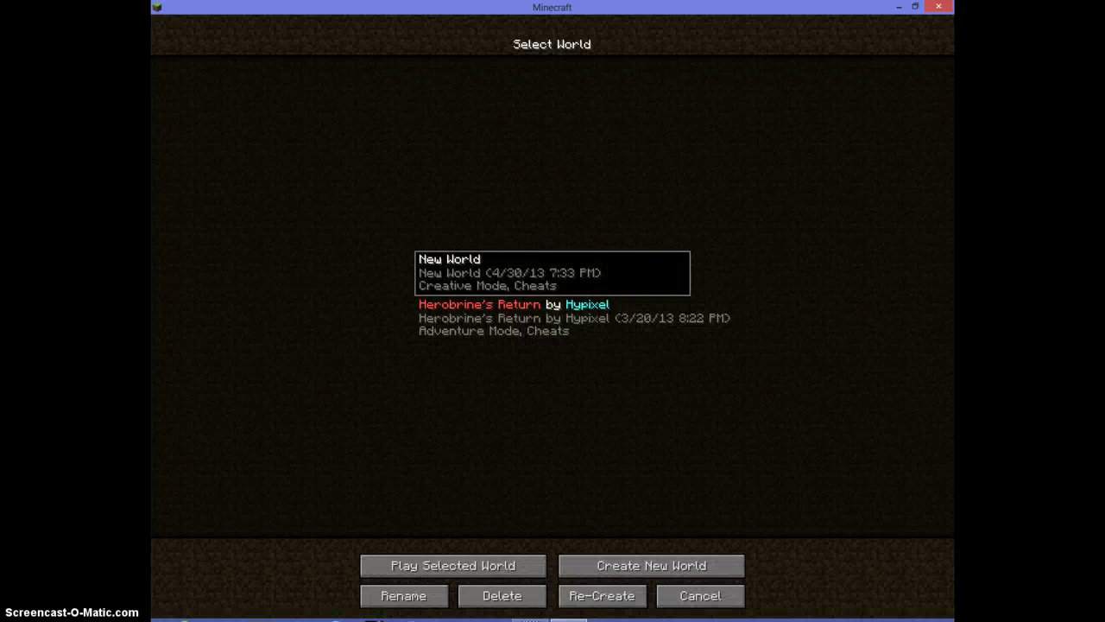
click(502, 595)
click(452, 250)
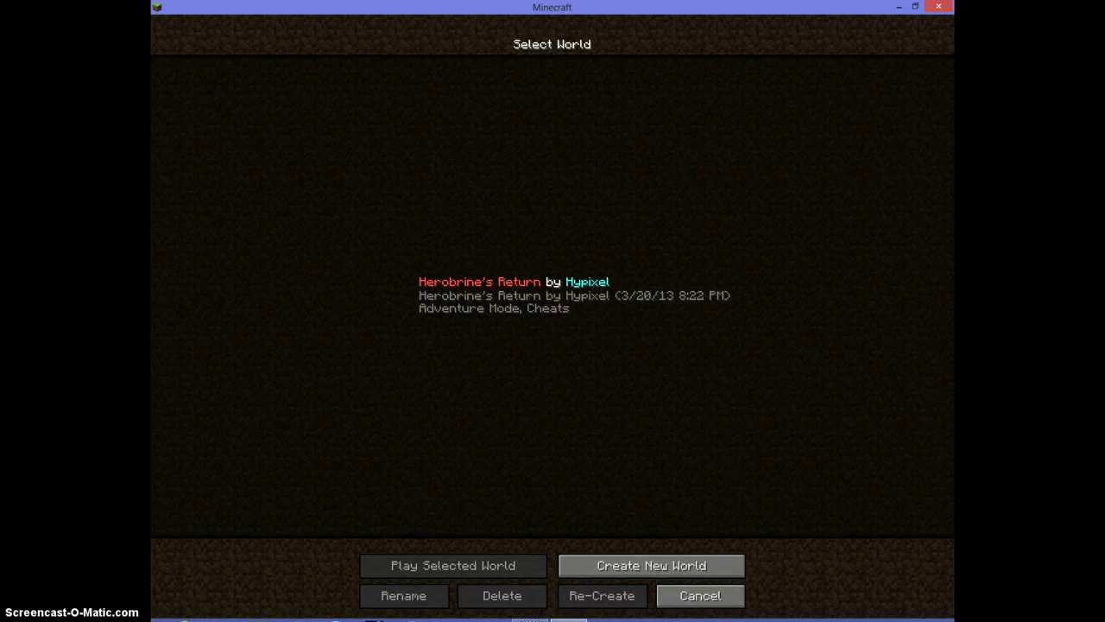
click(483, 296)
click(501, 596)
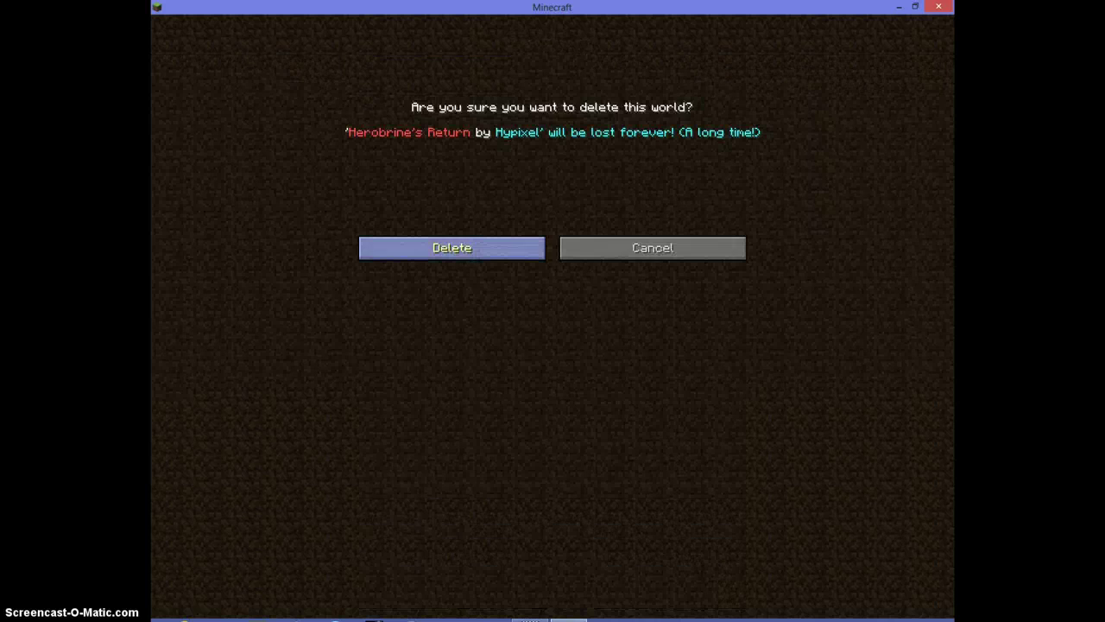
click(451, 248)
Create a new Survival world named New World with the Superflat world type.
click(651, 565)
click(553, 261)
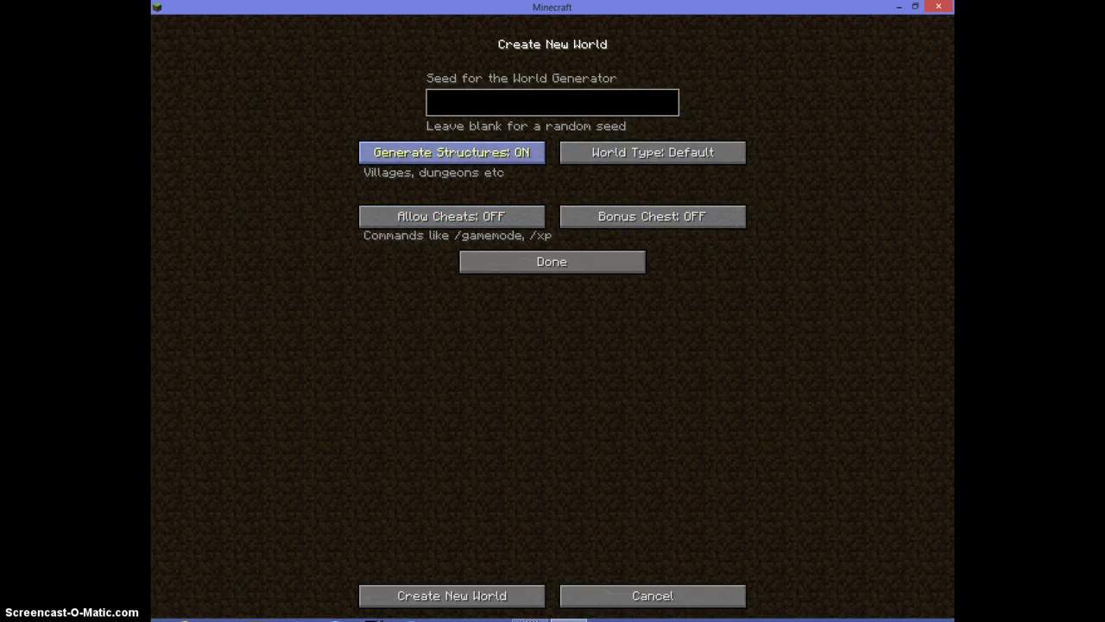
click(653, 152)
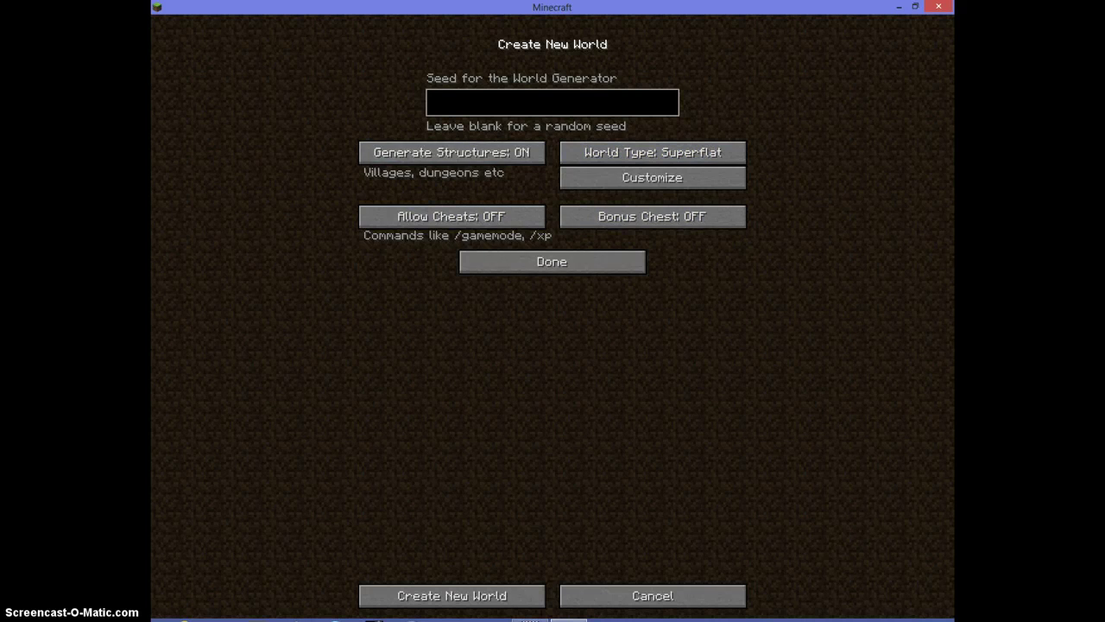
click(553, 261)
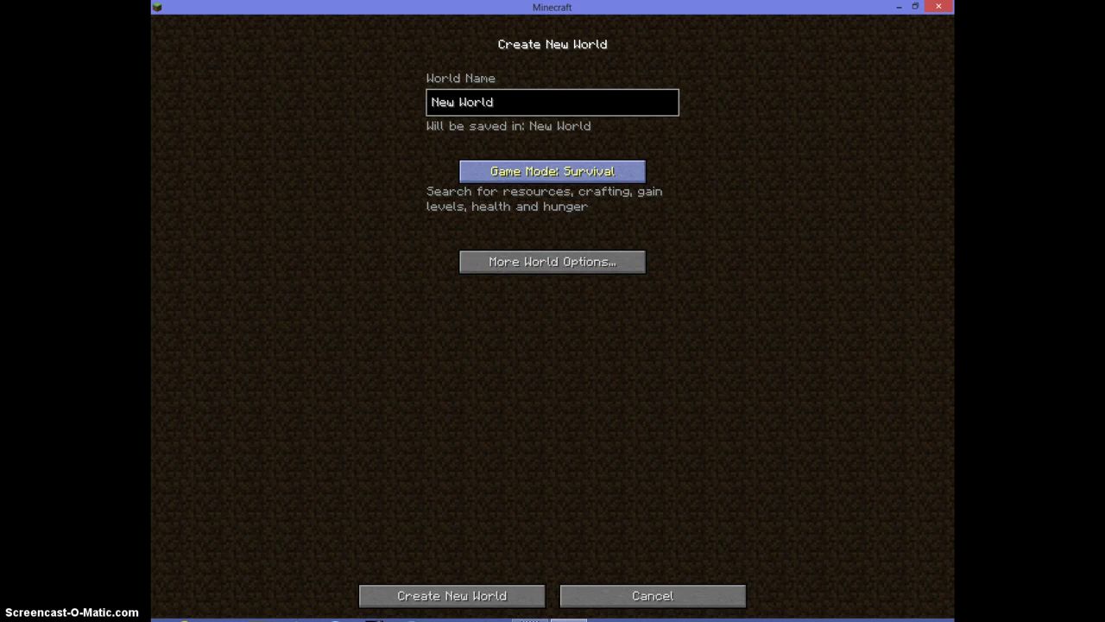
click(452, 596)
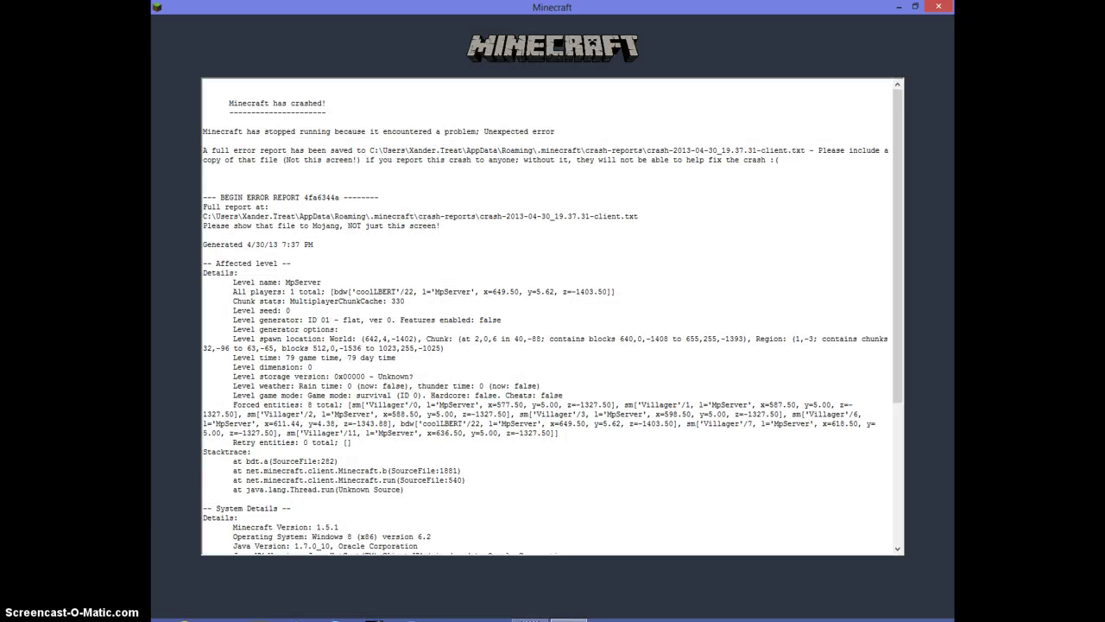
Read through the Minecraft crash report down to its system details and error lines, and close the game.
scroll(553, 315, down, 7)
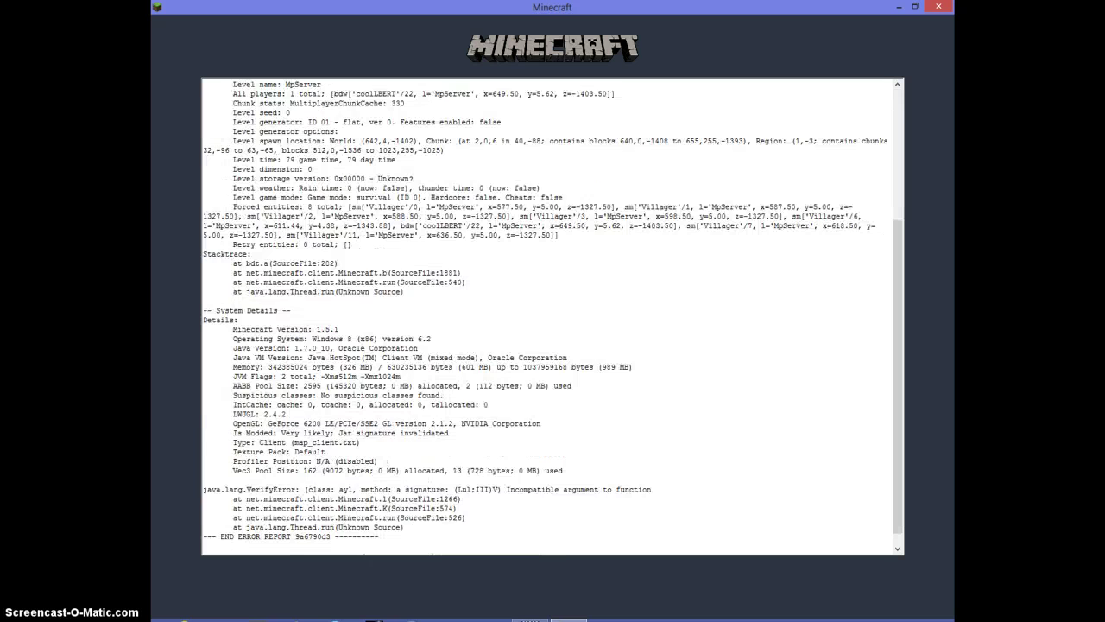
scroll(553, 315, up, 7)
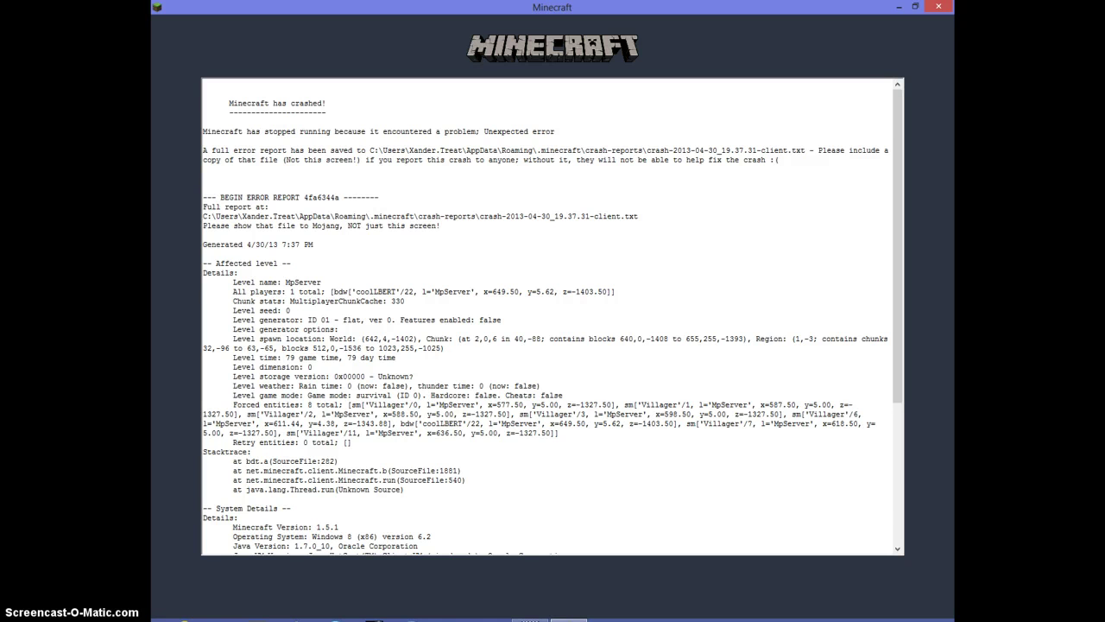
click(938, 6)
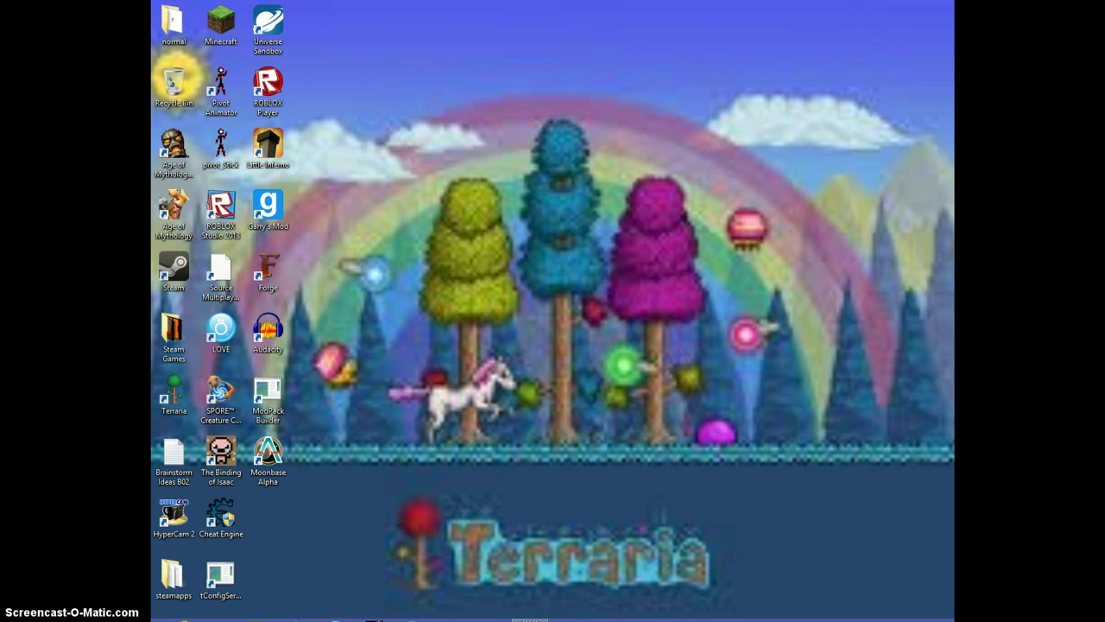
drag(815, 176, 716, 262)
drag(716, 261, 809, 191)
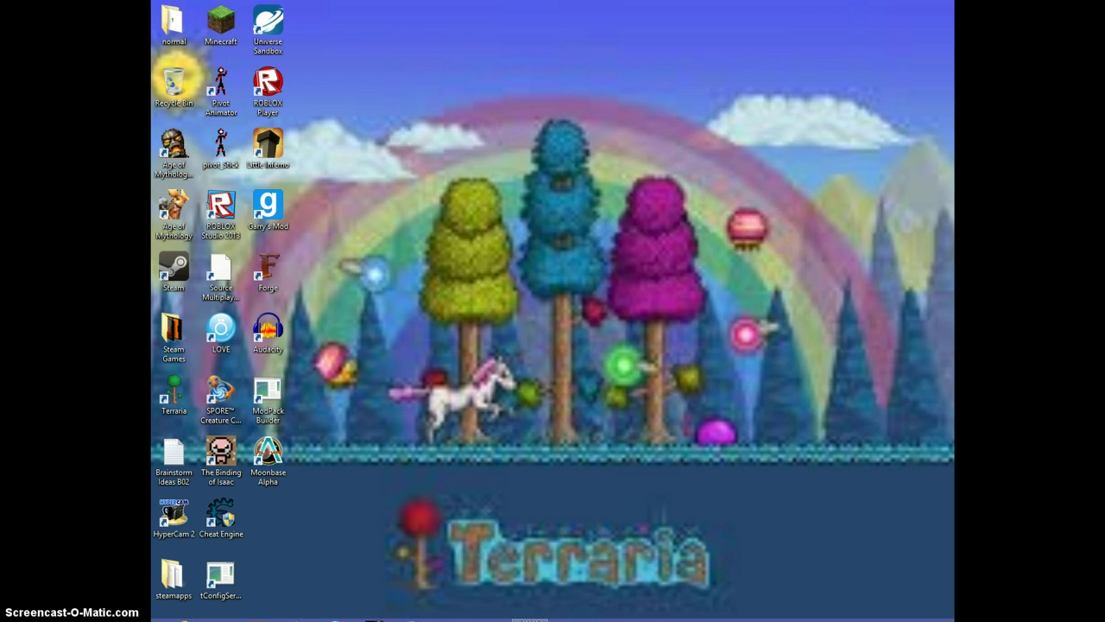